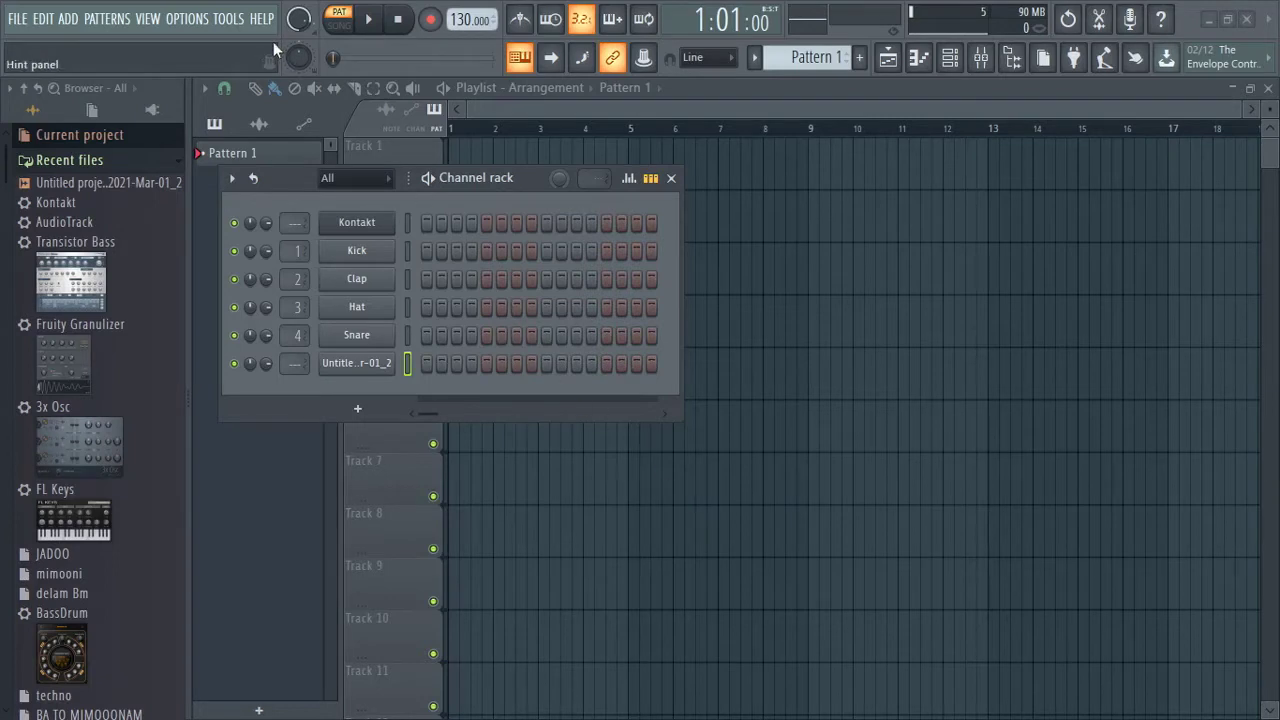
Step: Open the project settings and check the Timebase (PPQ) list, leaving it at 96
left_click(200, 16)
left_click(250, 112)
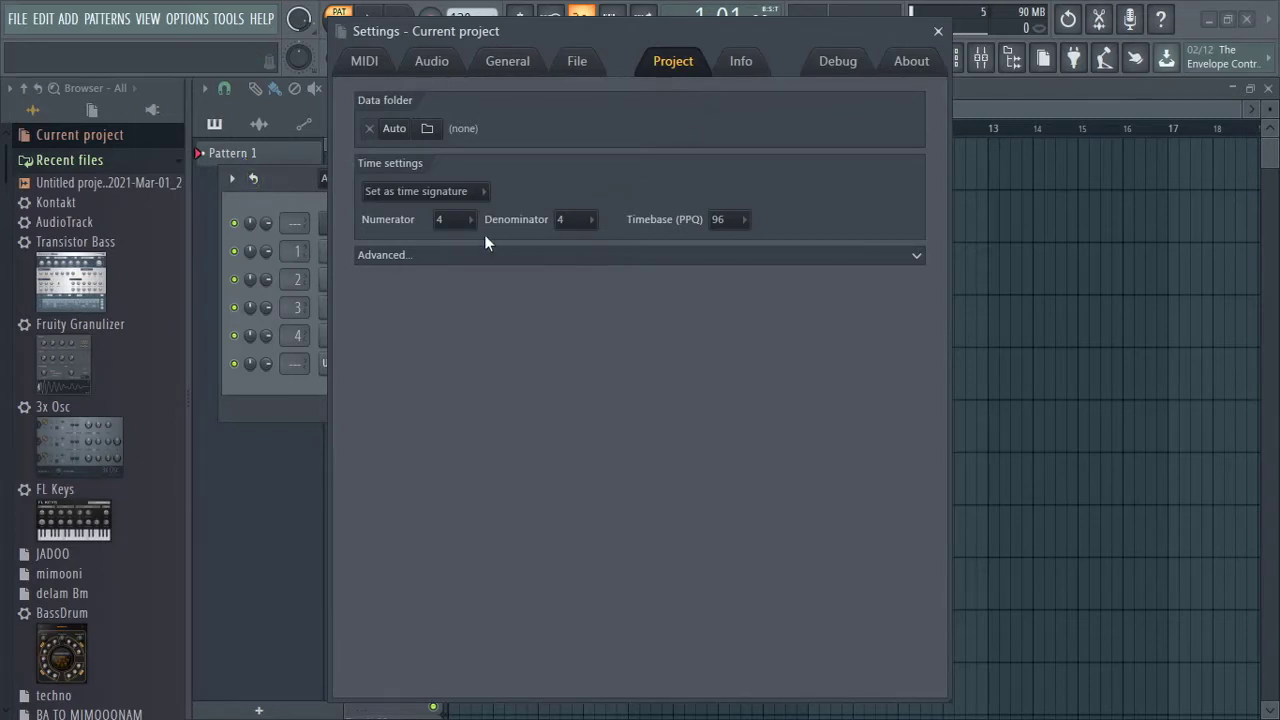
left_click(745, 222)
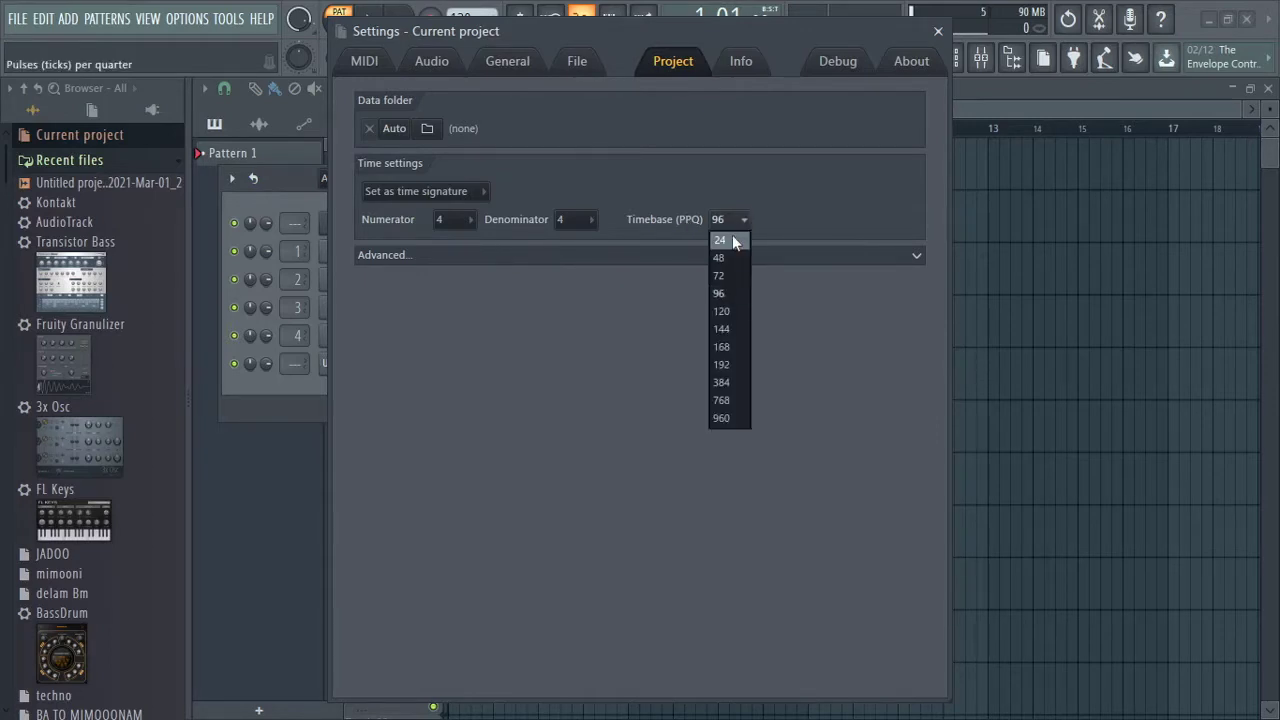
Step: Close the Channel rack and move the Settings window right so the playlist shows
left_click_drag(776, 69, 866, 309)
left_click(671, 178)
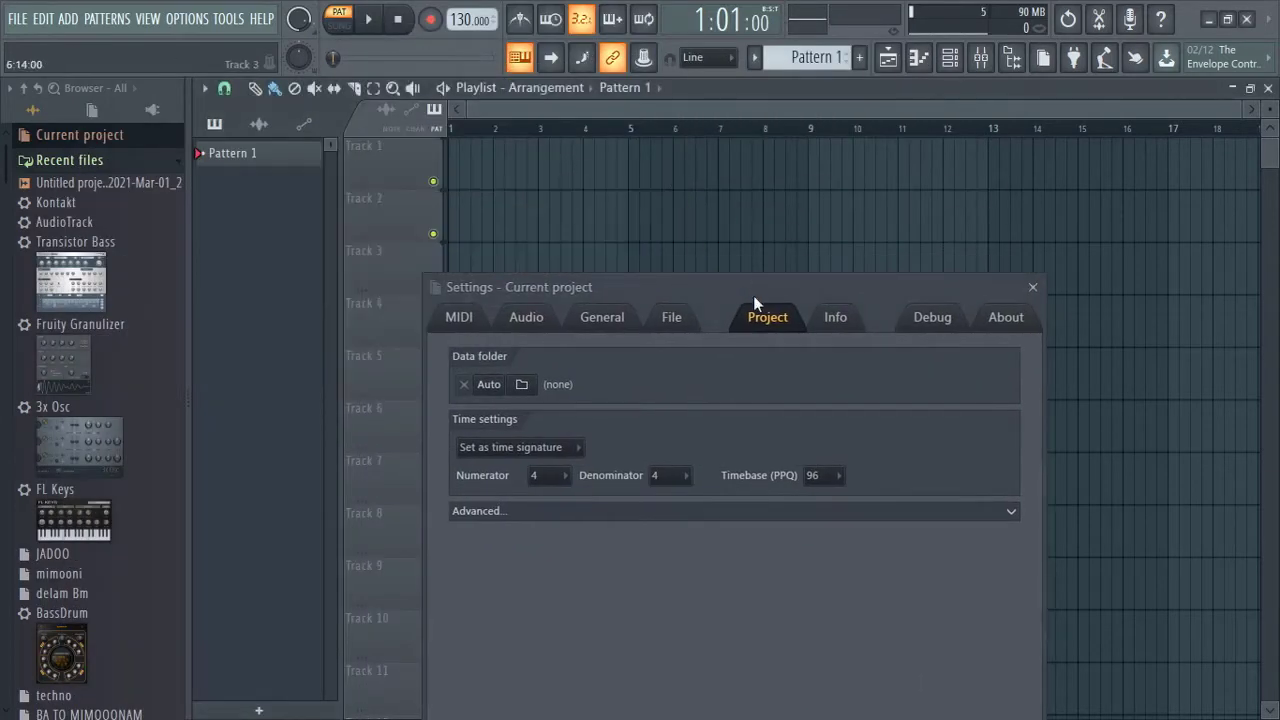
mouse_move(753, 295)
left_mouse_down()
mouse_move(1134, 223)
mouse_move(946, 185)
mouse_move(394, 214)
mouse_move(971, 80)
mouse_move(1080, 157)
mouse_move(1098, 153)
left_mouse_up()
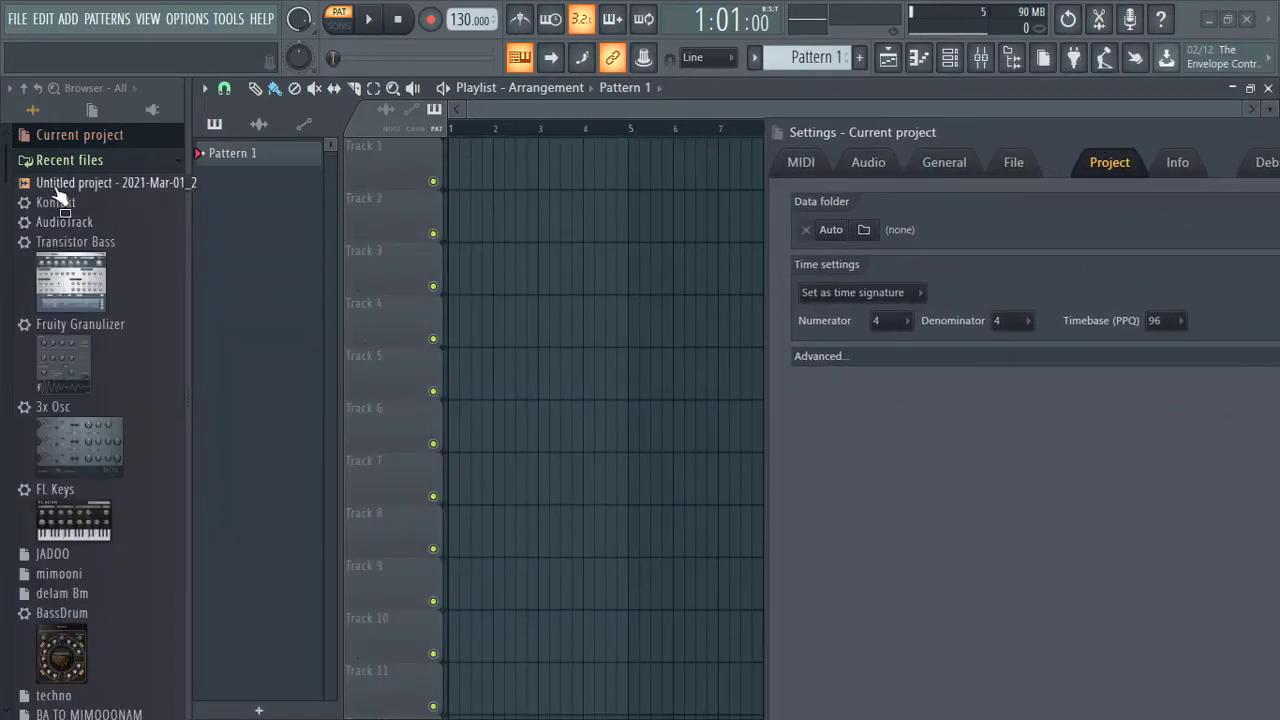
Step: Place the Untitled project - 2021-Mar-01_2 render on Track 1 and set timebase to 24 PPQ
left_click_drag(70, 183, 486, 158)
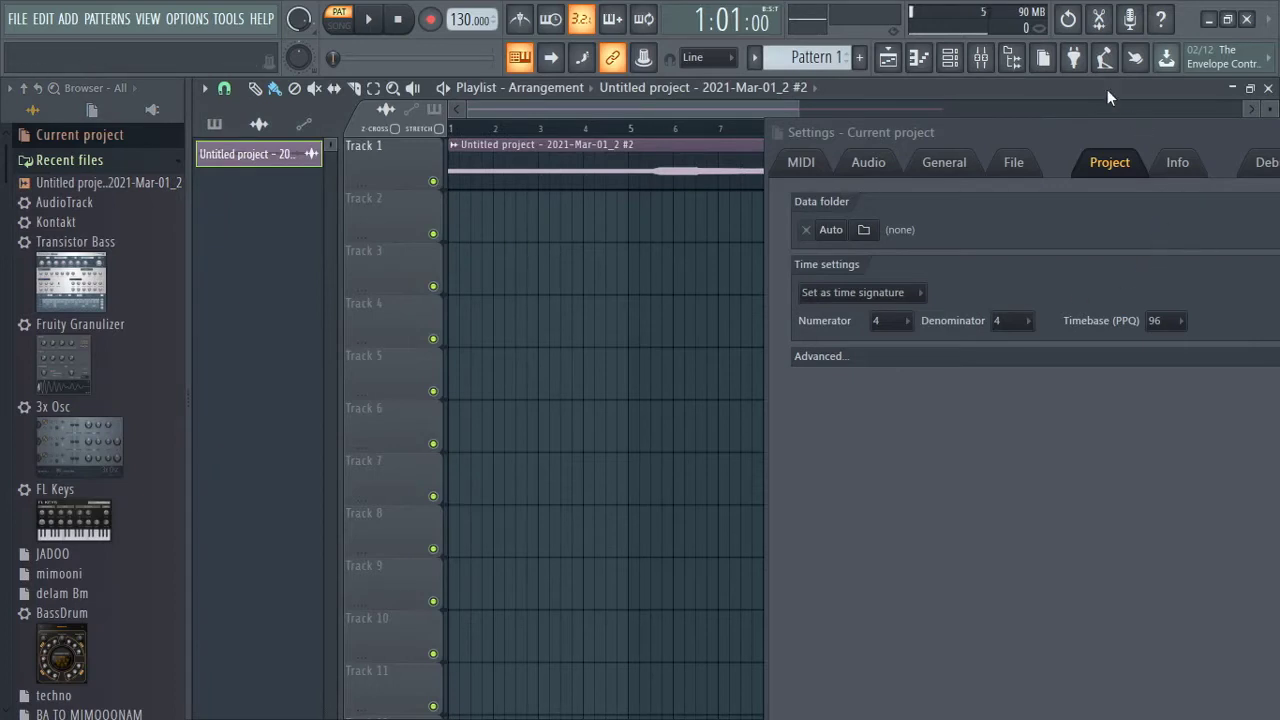
left_click_drag(1033, 137, 1086, 126)
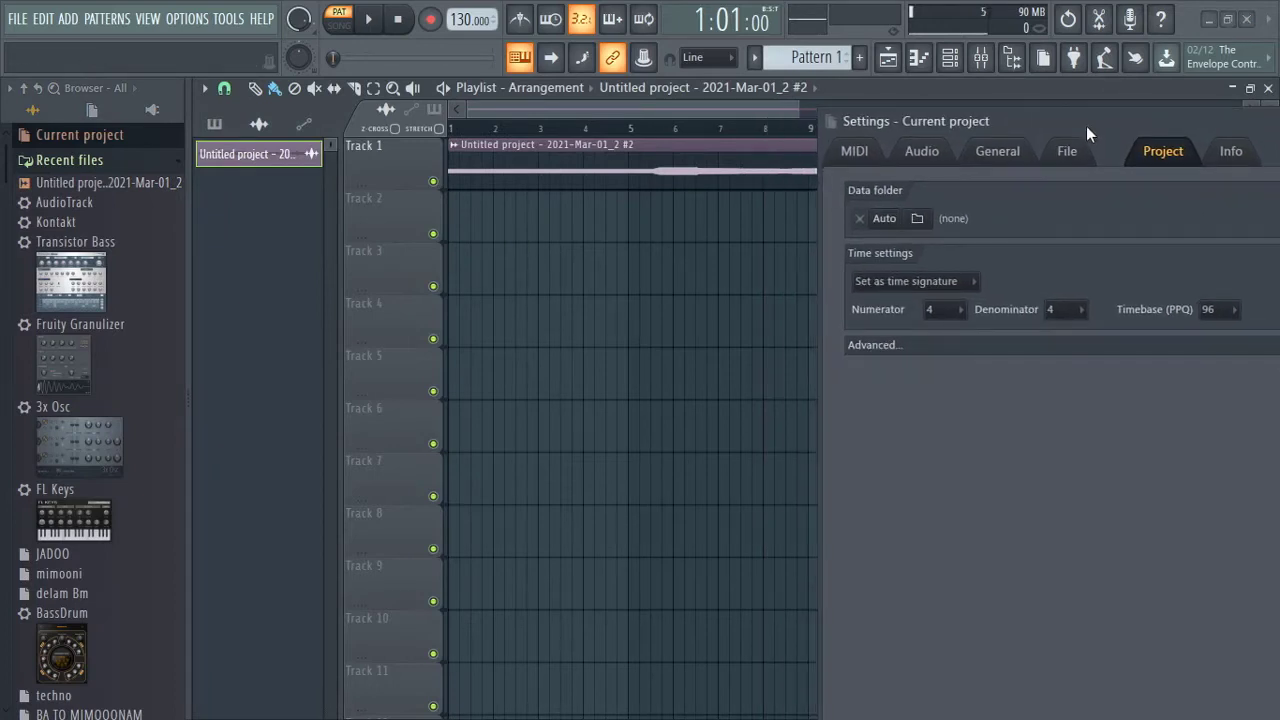
left_click(1234, 311)
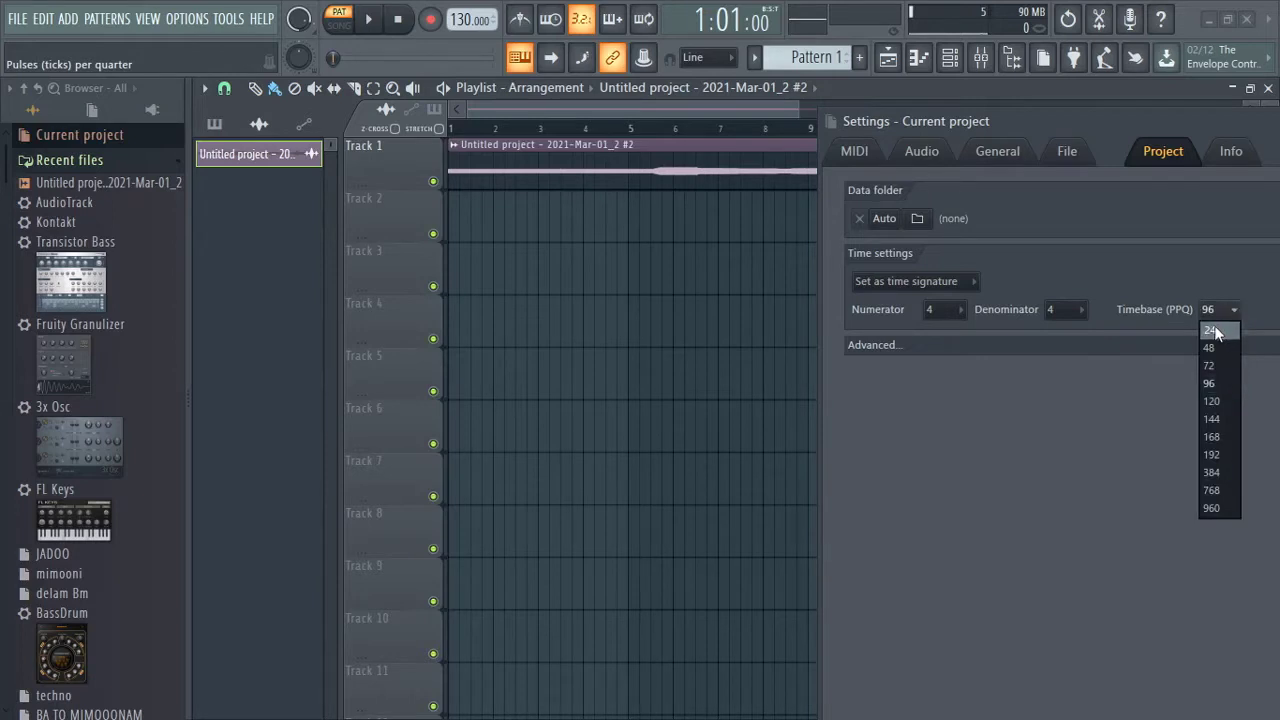
left_click(1213, 331)
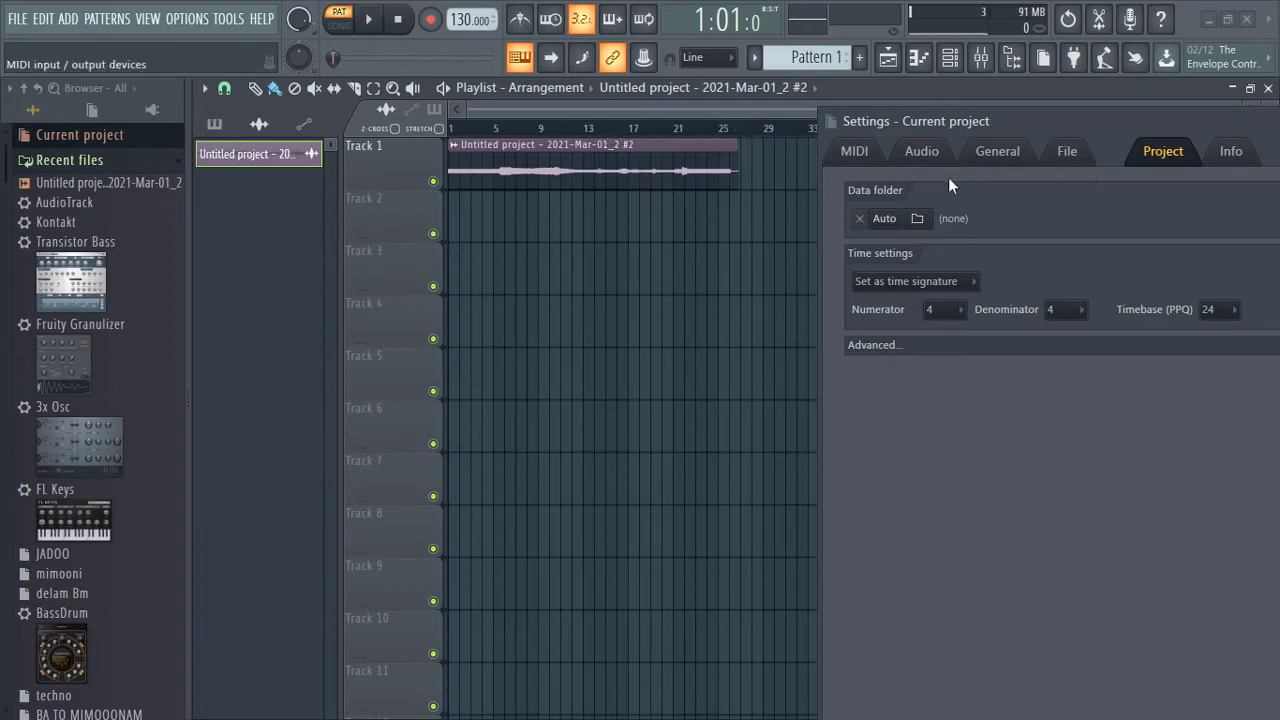
Step: Try a 960 PPQ timebase, then settle back on 24 PPQ
left_click(1234, 310)
left_click(1213, 509)
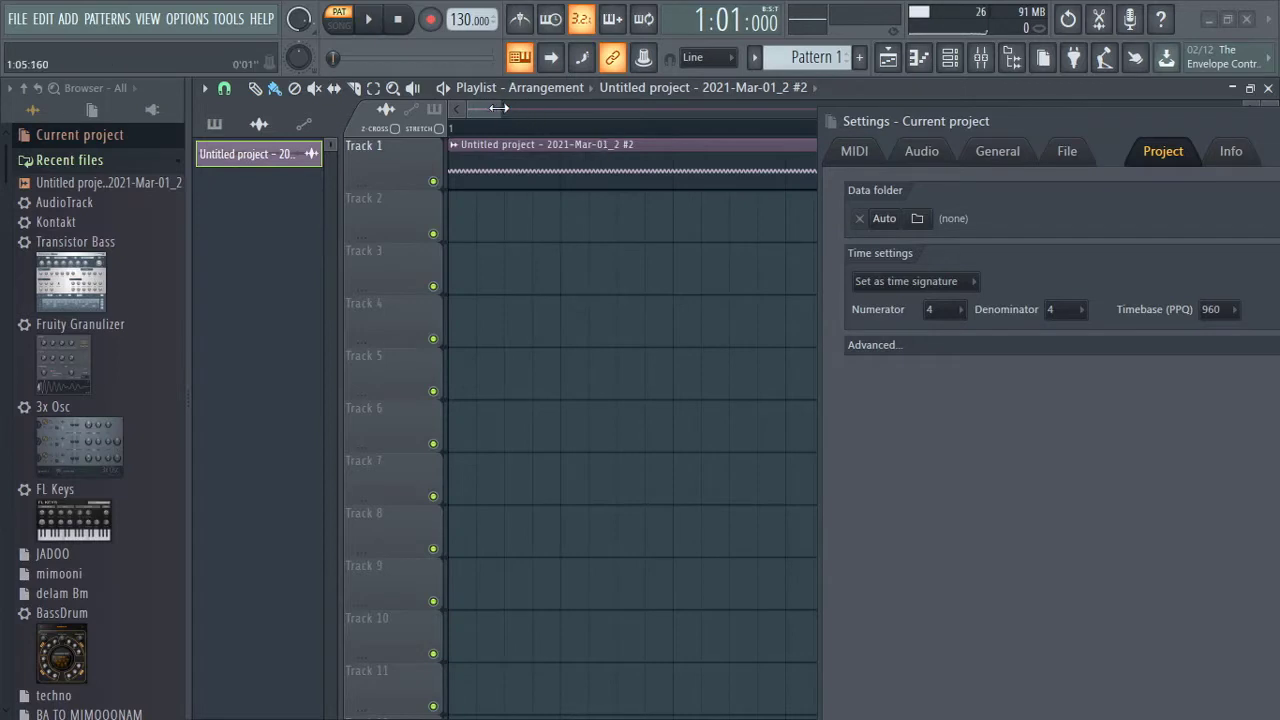
left_click_drag(498, 108, 568, 110)
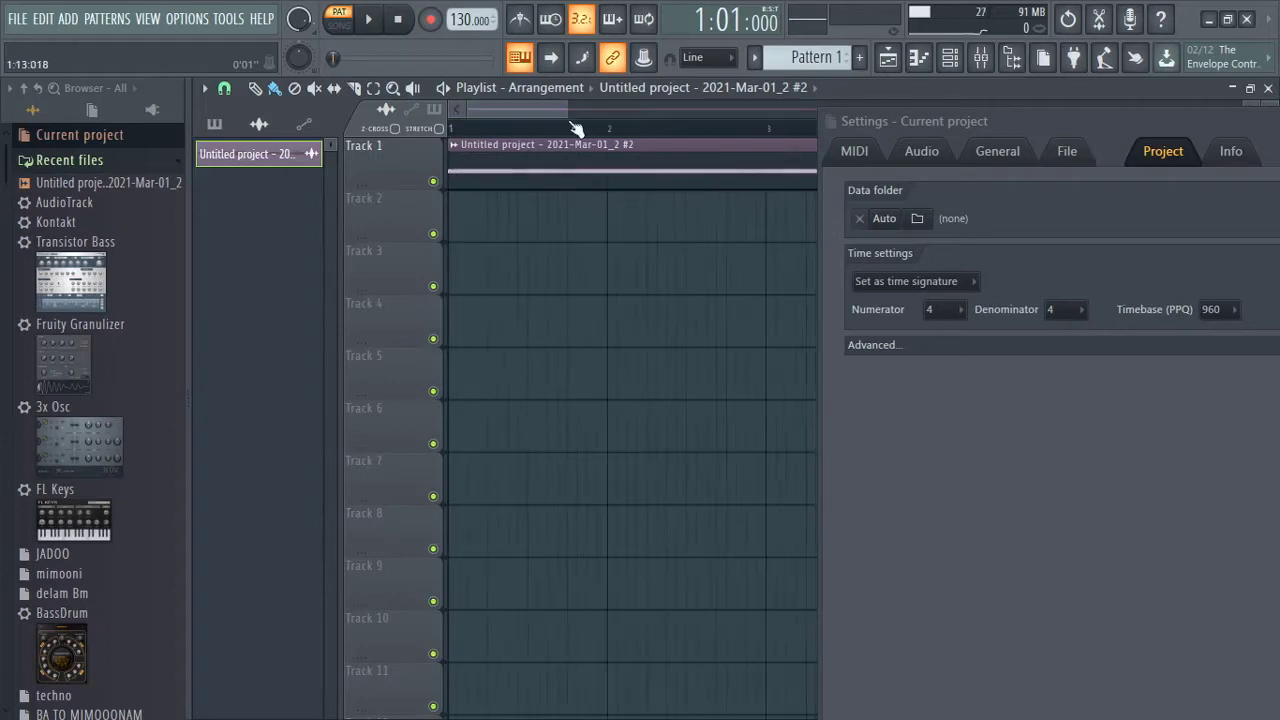
left_click(1212, 309)
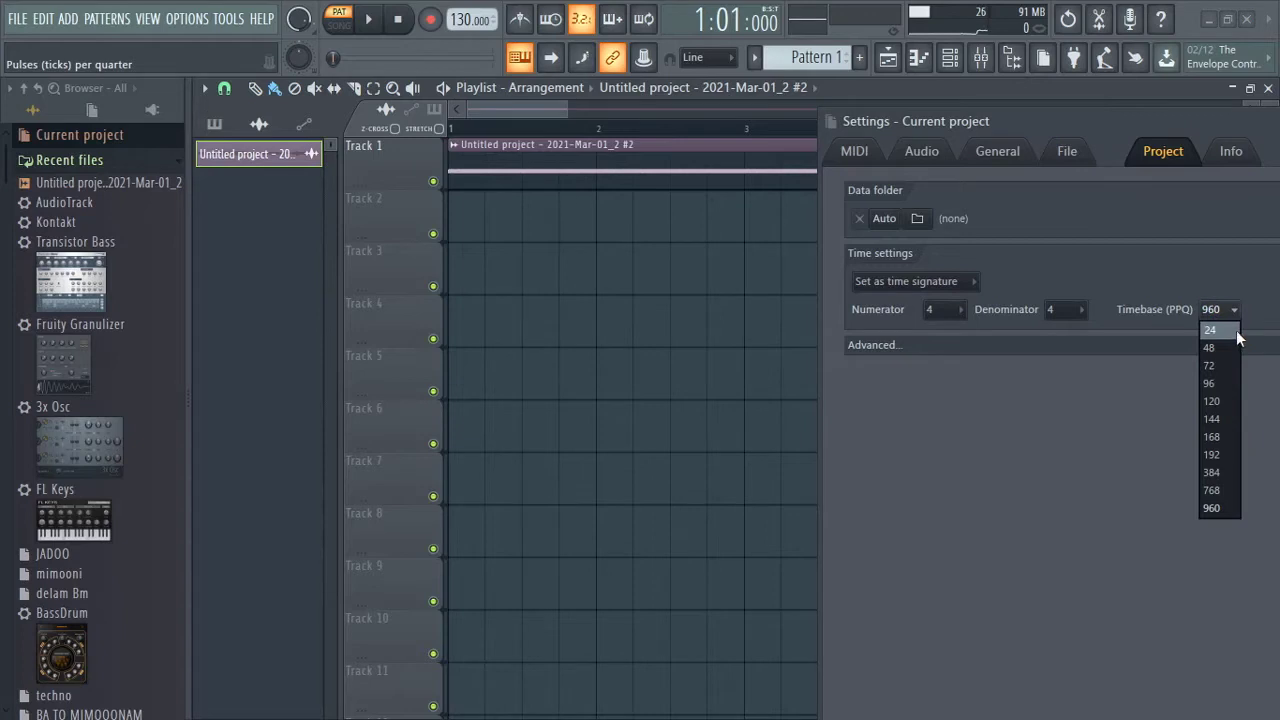
left_click_drag(1150, 127, 905, 69)
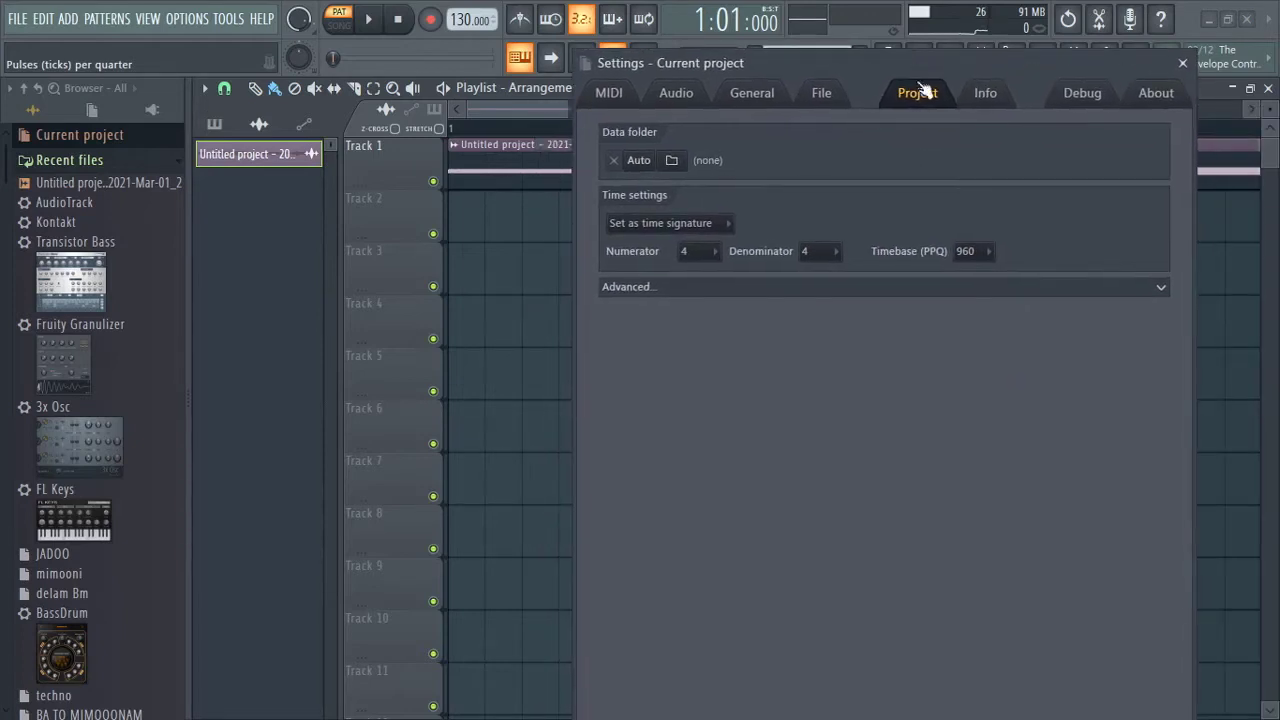
left_click(981, 252)
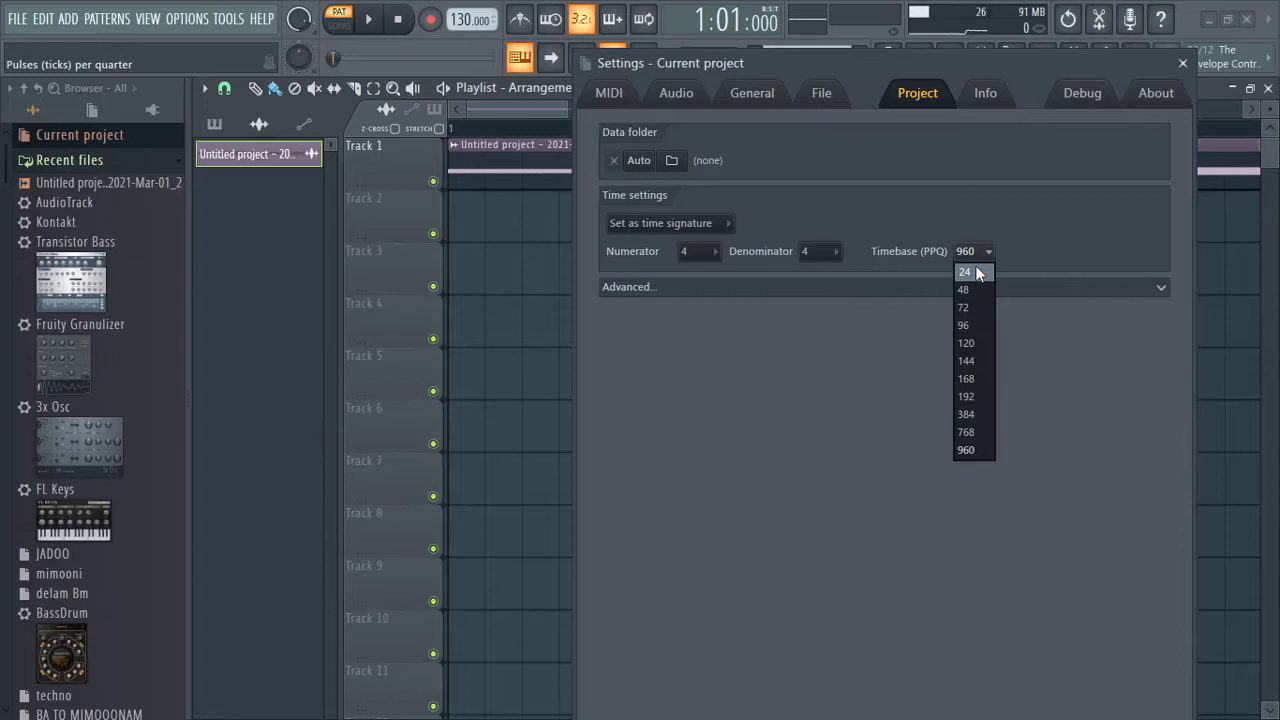
left_click(966, 272)
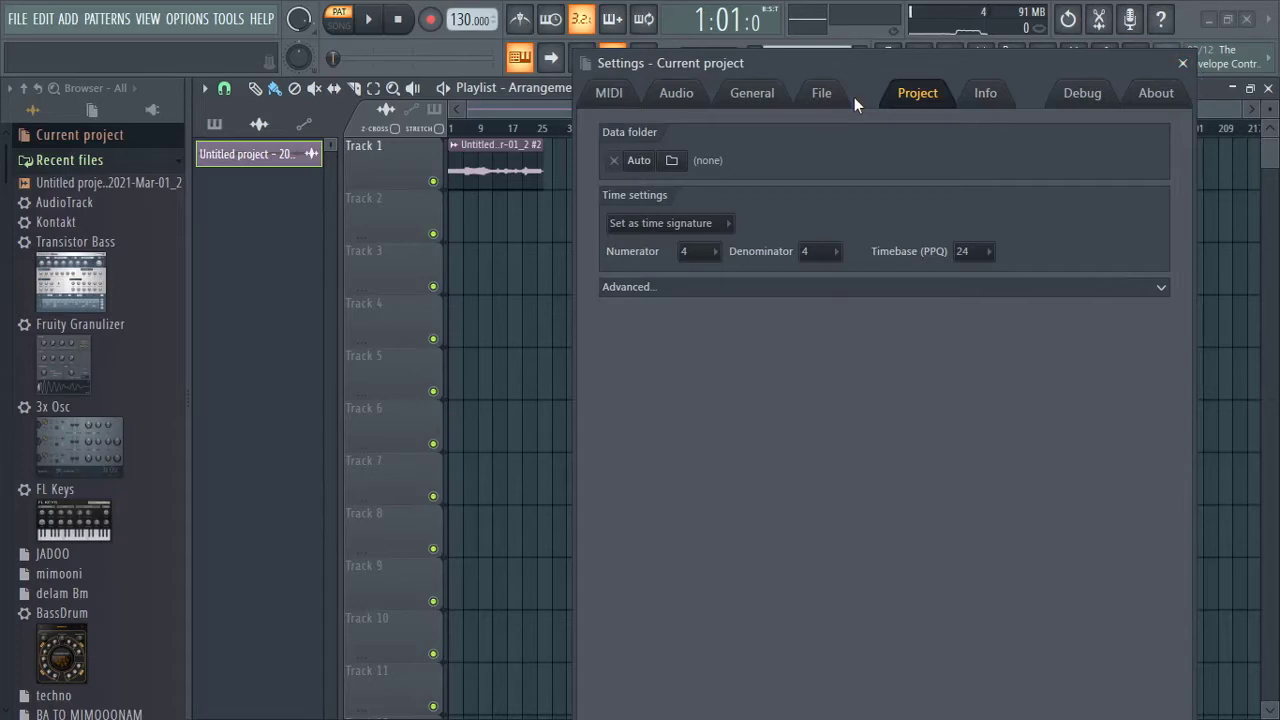
Step: Show the Audio settings page: Focusrite USB ASIO at 44100 Hz with a 1024-sample buffer
left_click(677, 94)
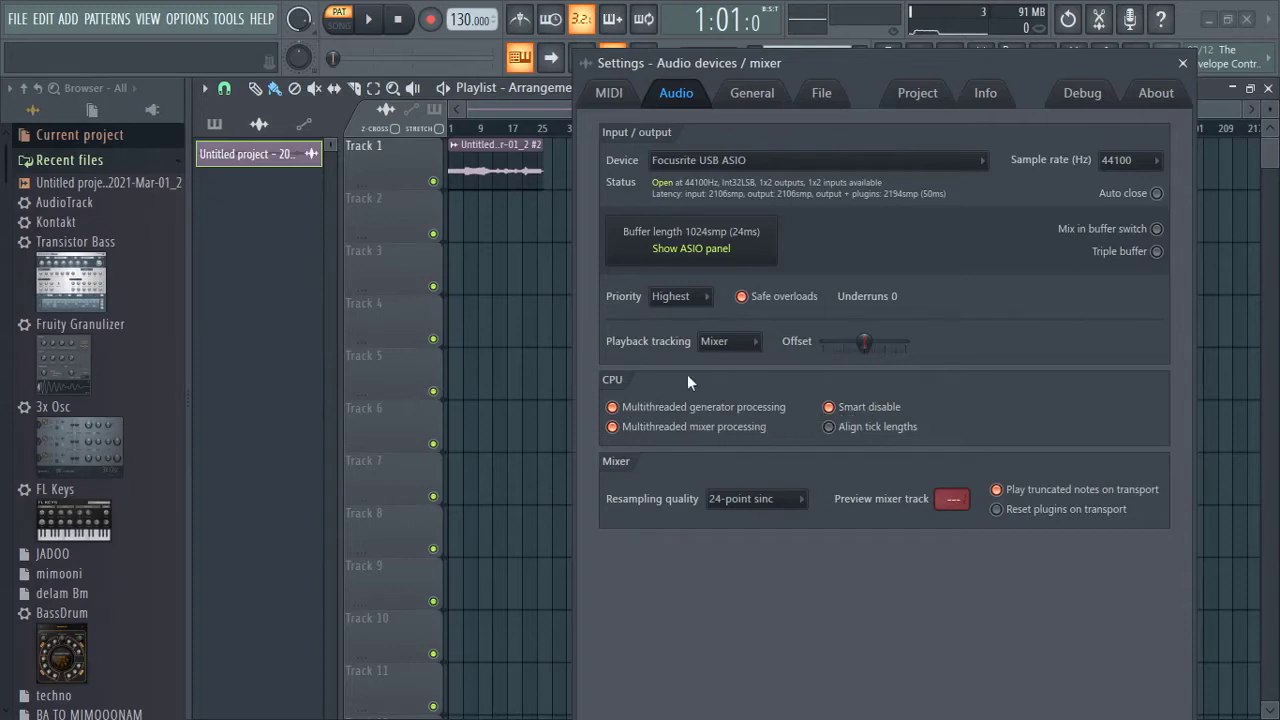
Step: Check the Focusrite ASIO driver panel, then close the Settings window
left_click(707, 248)
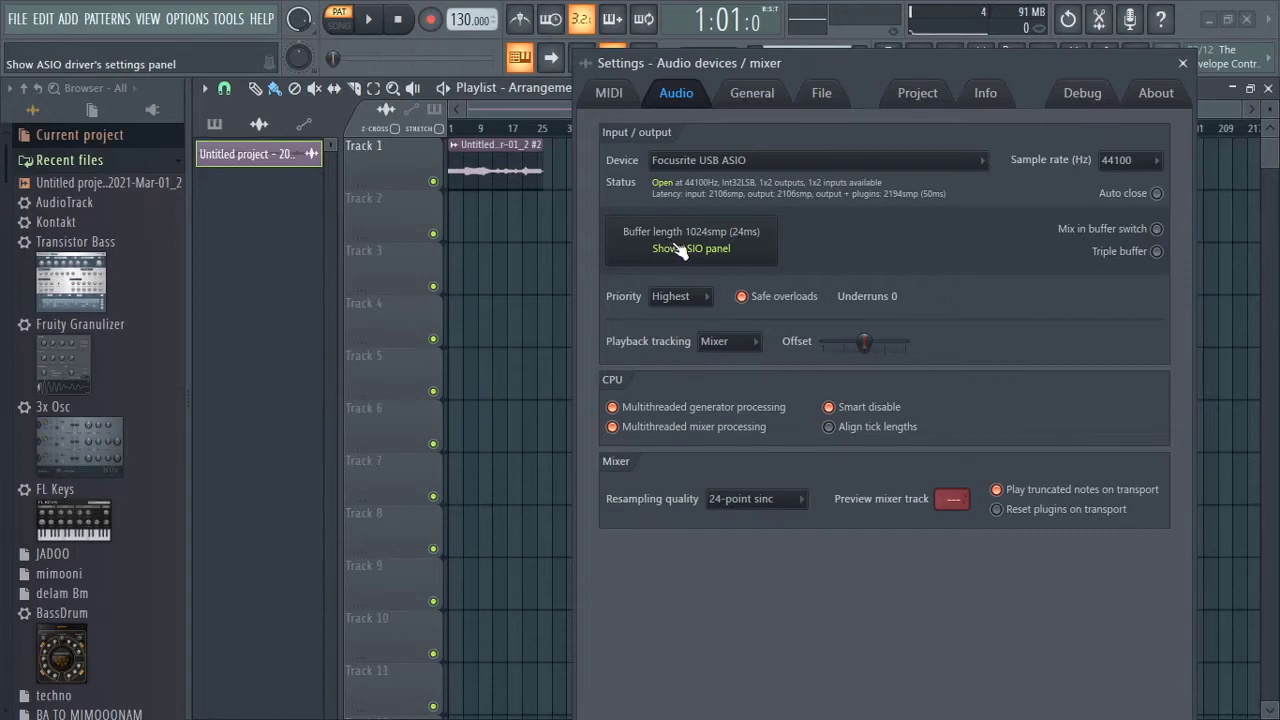
left_click(680, 250)
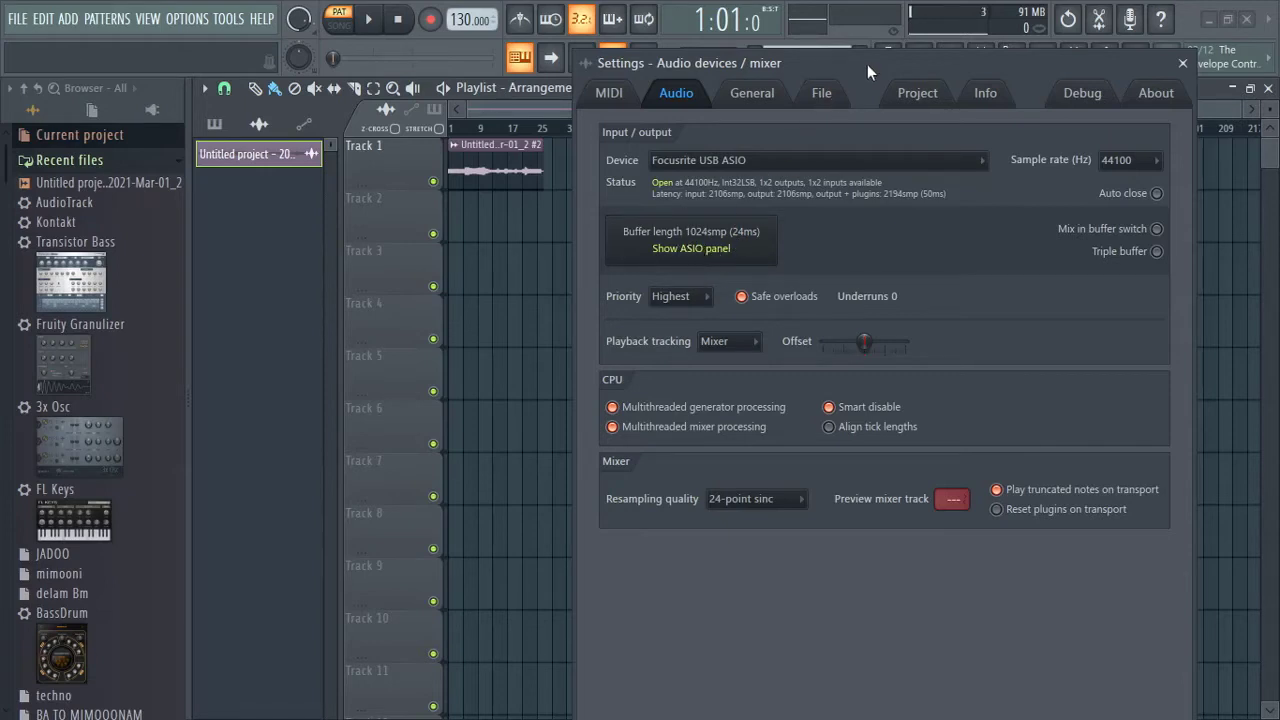
left_click_drag(868, 62, 667, 35)
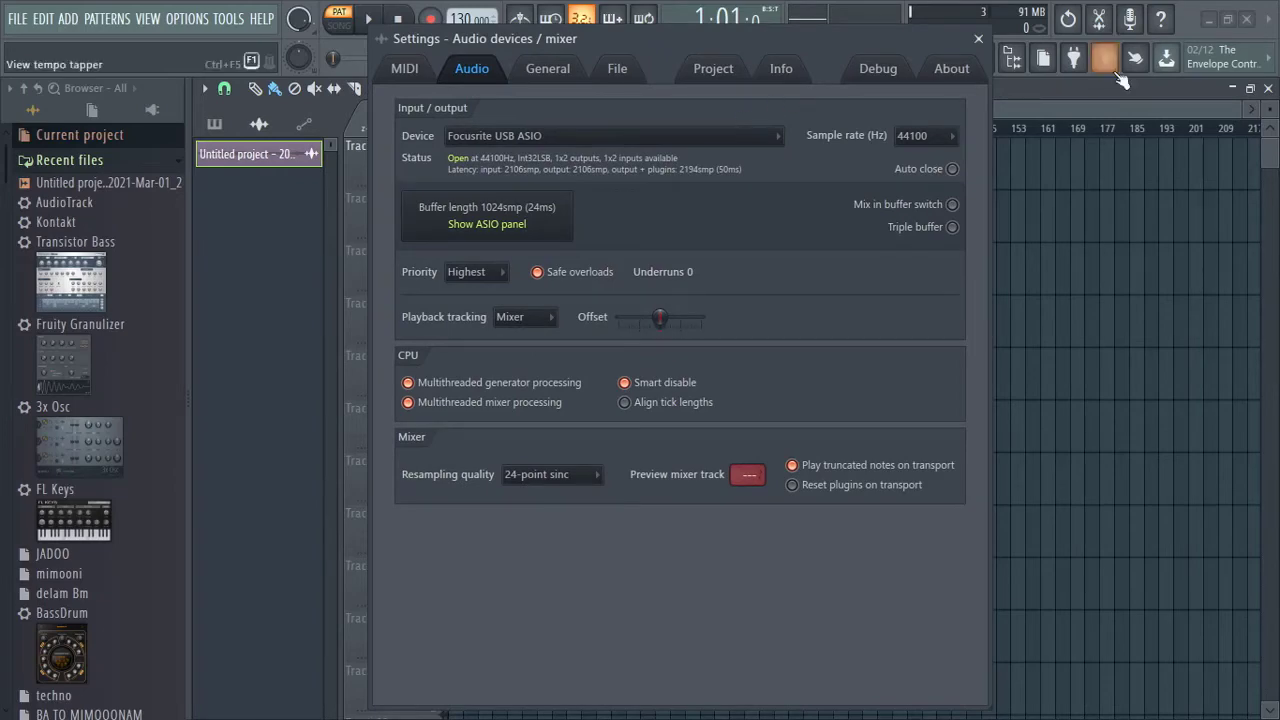
left_click(978, 38)
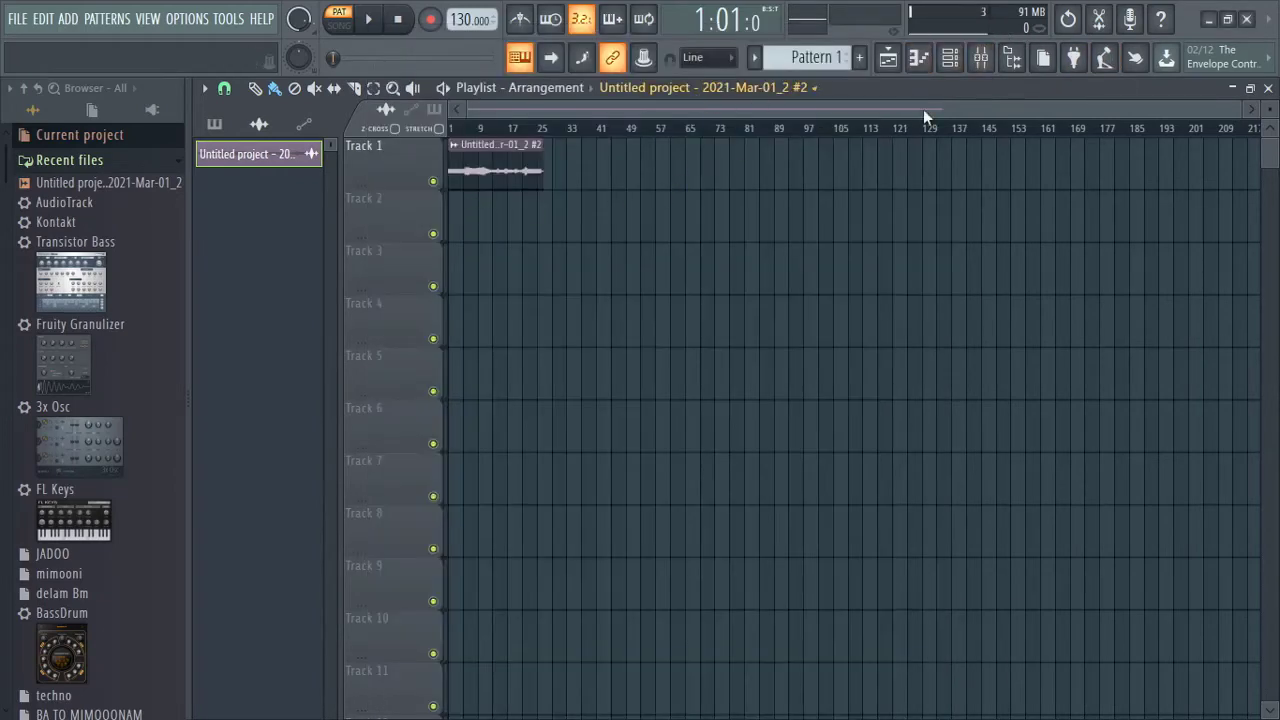
Step: Zoom the playlist onto the Track 1 clip and open the Channel rack filtered to All
left_click_drag(1236, 110, 1004, 111)
left_click(950, 57)
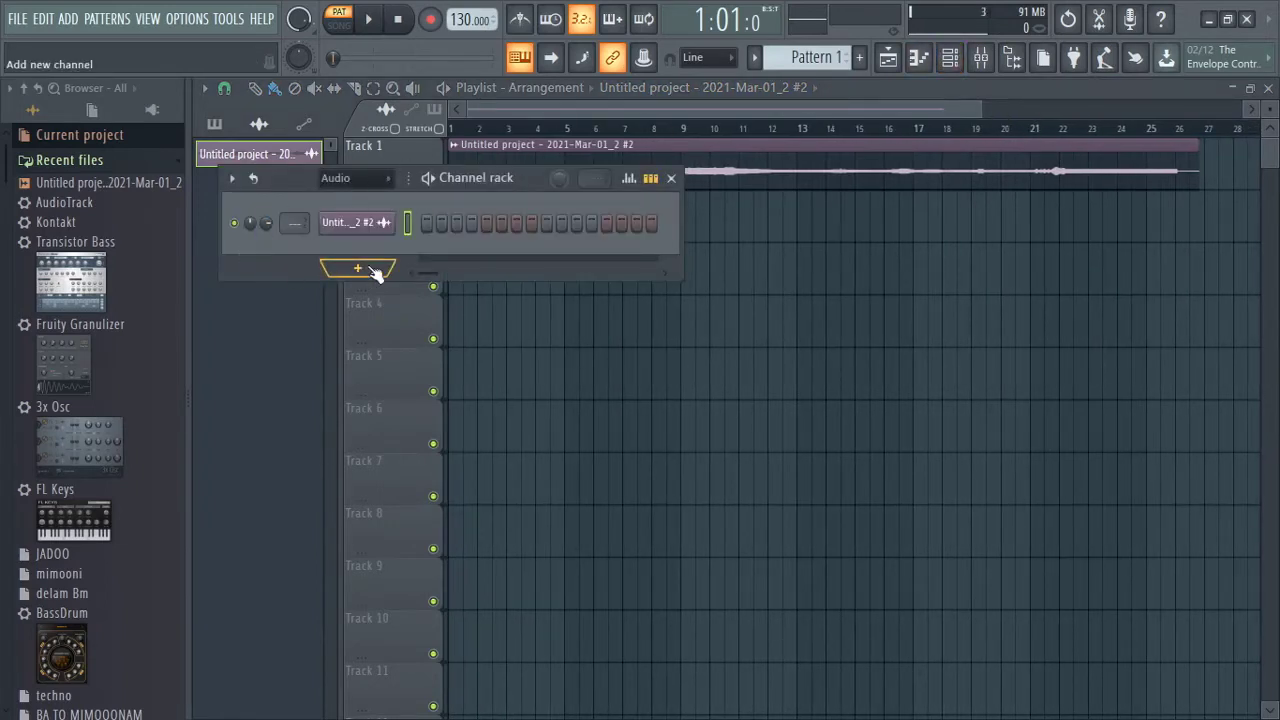
left_click(345, 177)
left_click(345, 202)
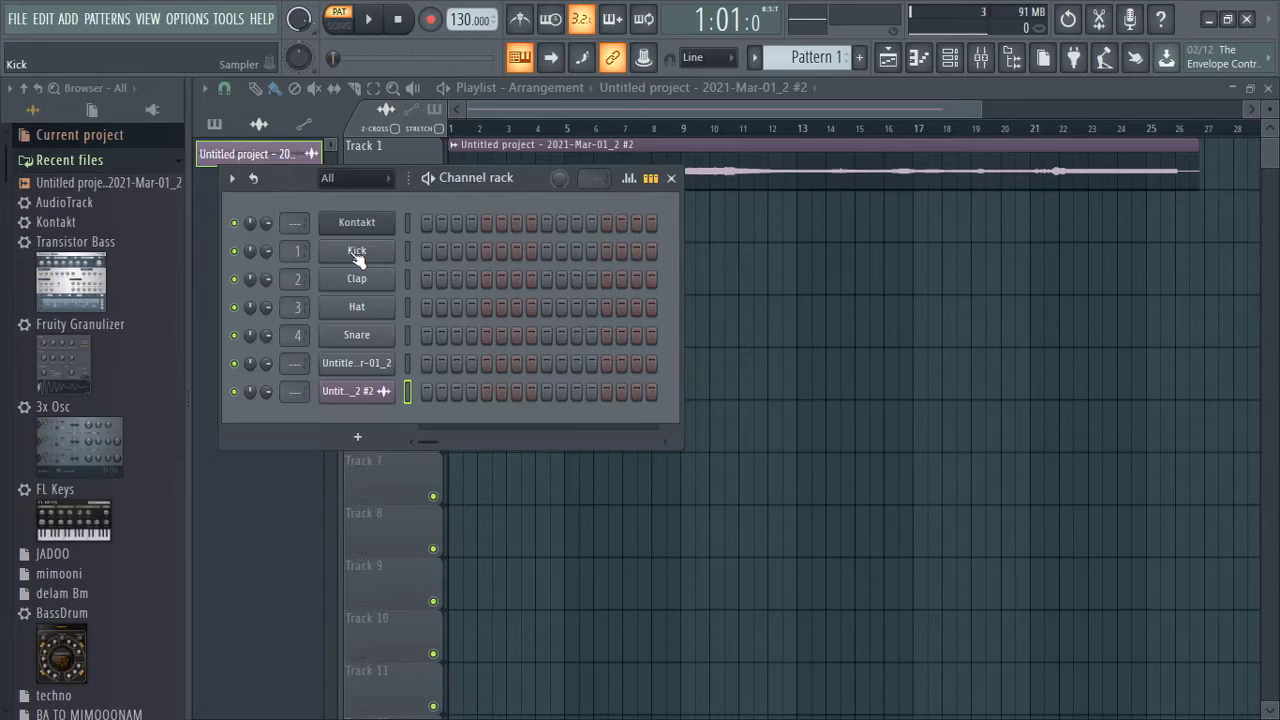
Step: Open the Mixer and the Kick sampler settings, previewing the Kick sample to check its routing
left_click(358, 251)
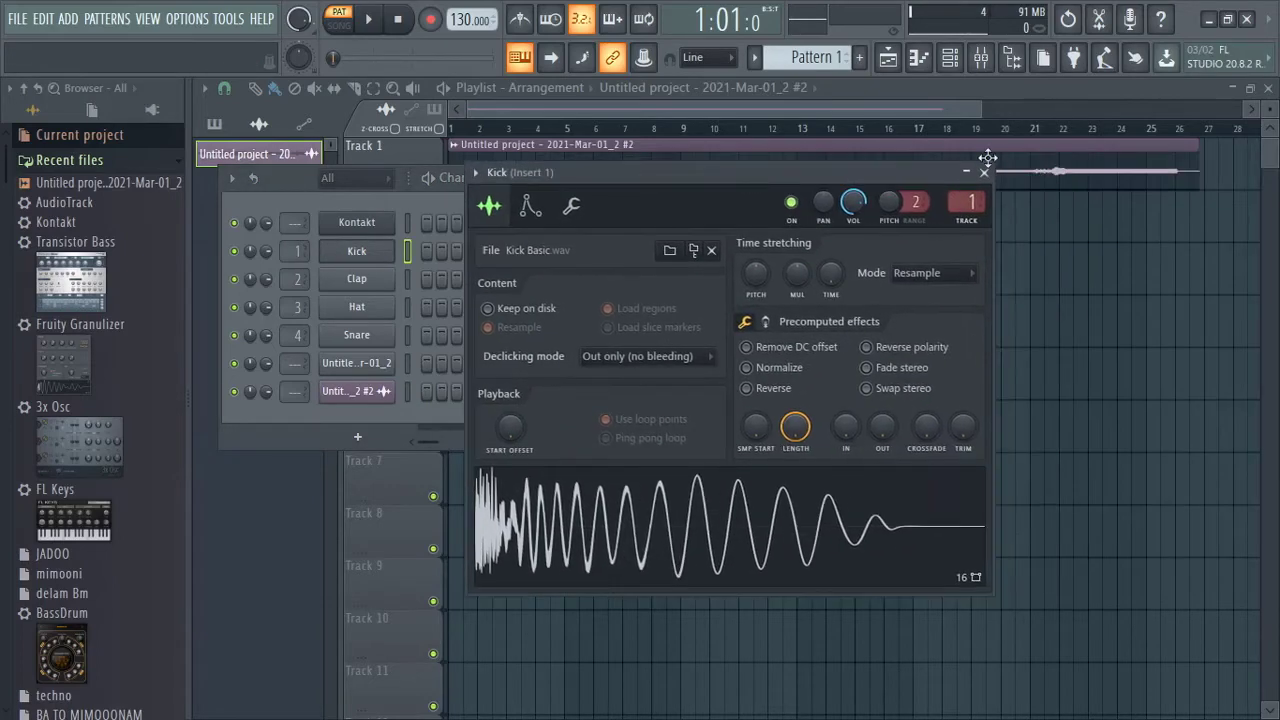
left_click(982, 166)
left_click(986, 64)
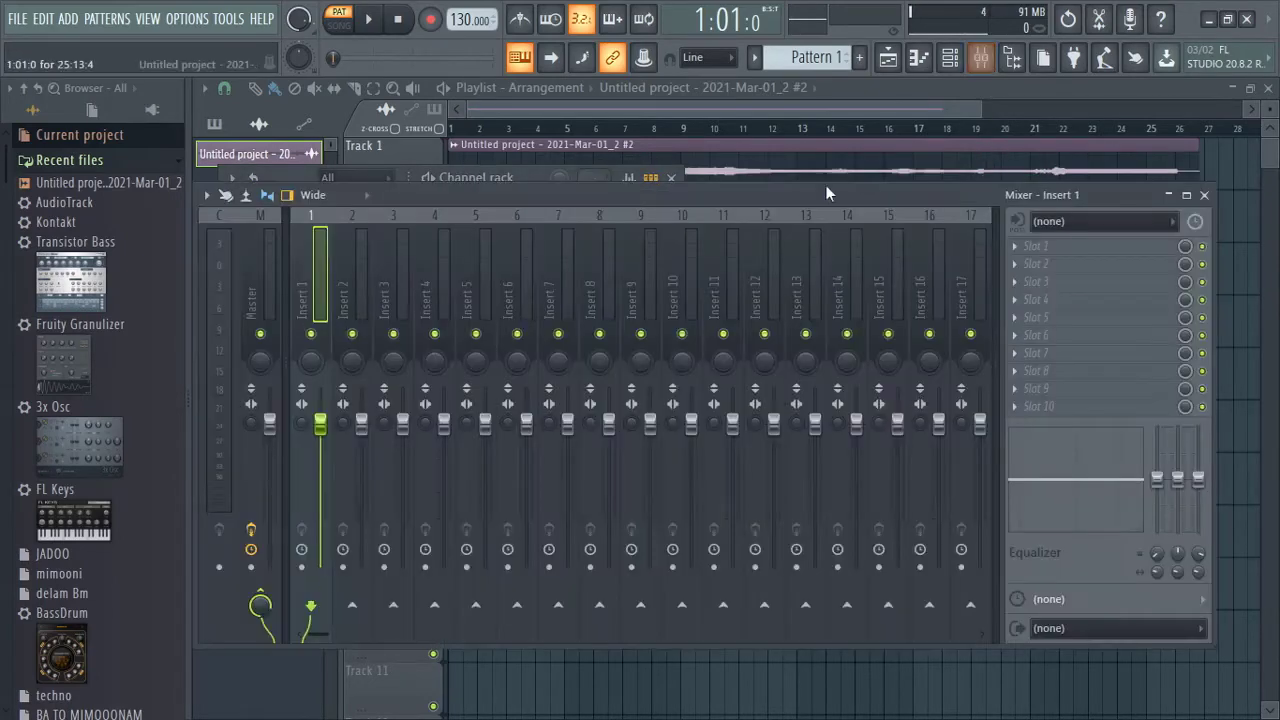
left_click_drag(824, 187, 718, 300)
left_click(375, 256)
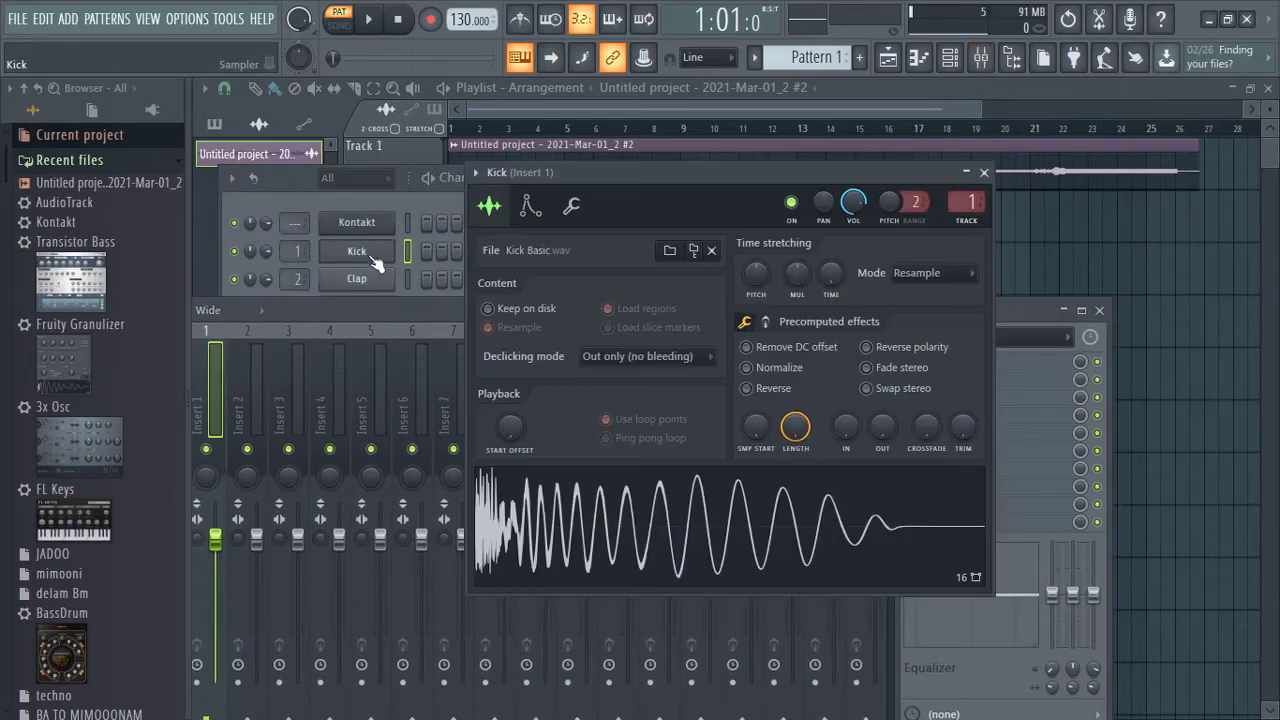
left_click(565, 495)
left_click_drag(307, 309, 379, 299)
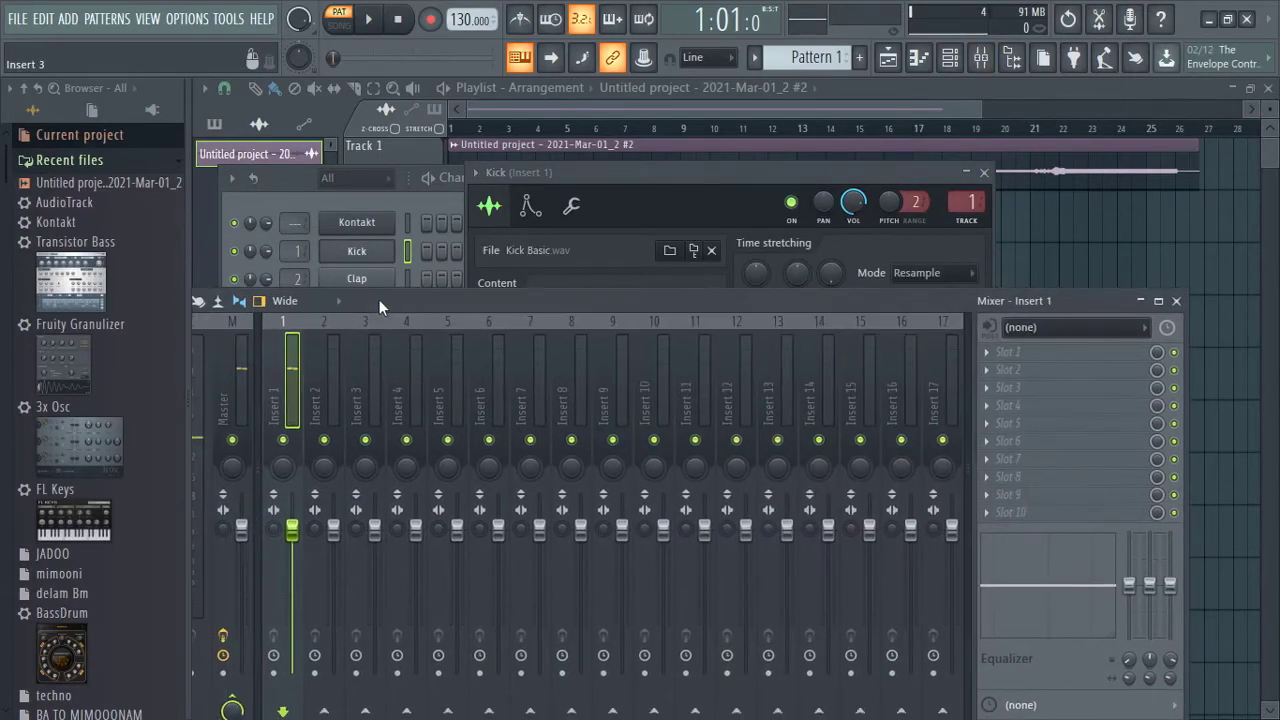
left_click(647, 172)
left_click_drag(647, 172, 812, 89)
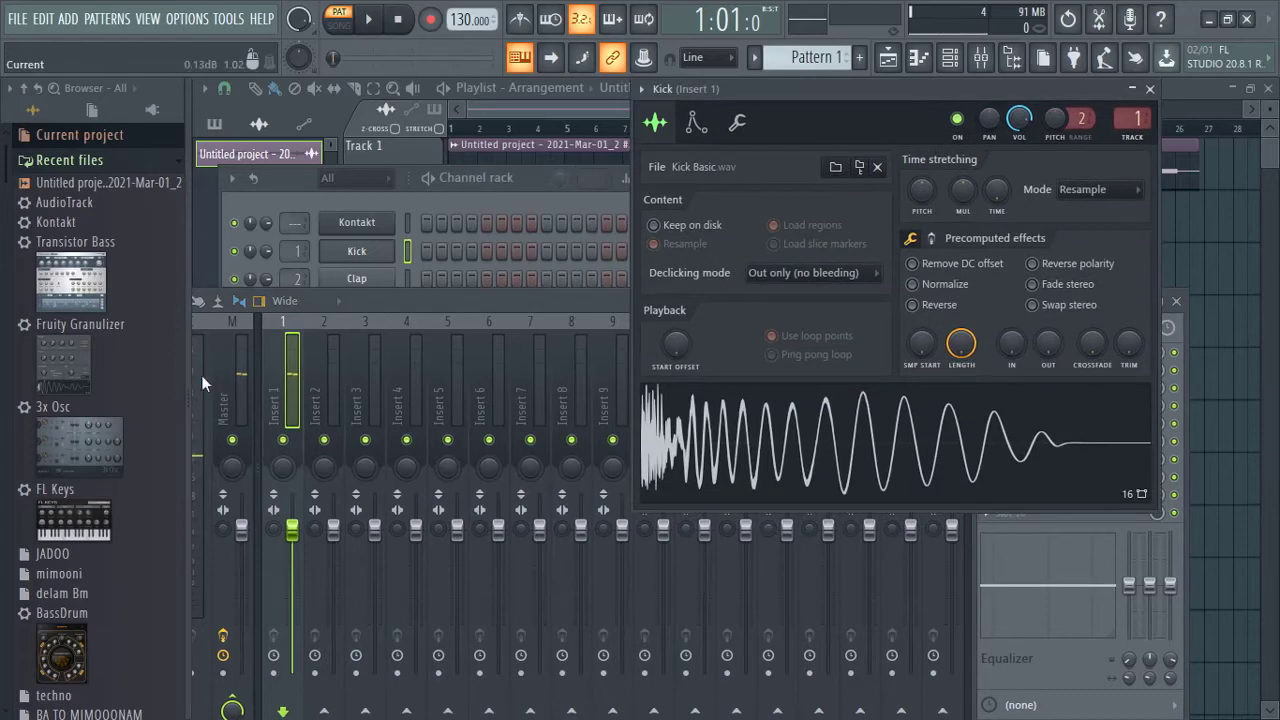
left_click(435, 298)
left_click(879, 93)
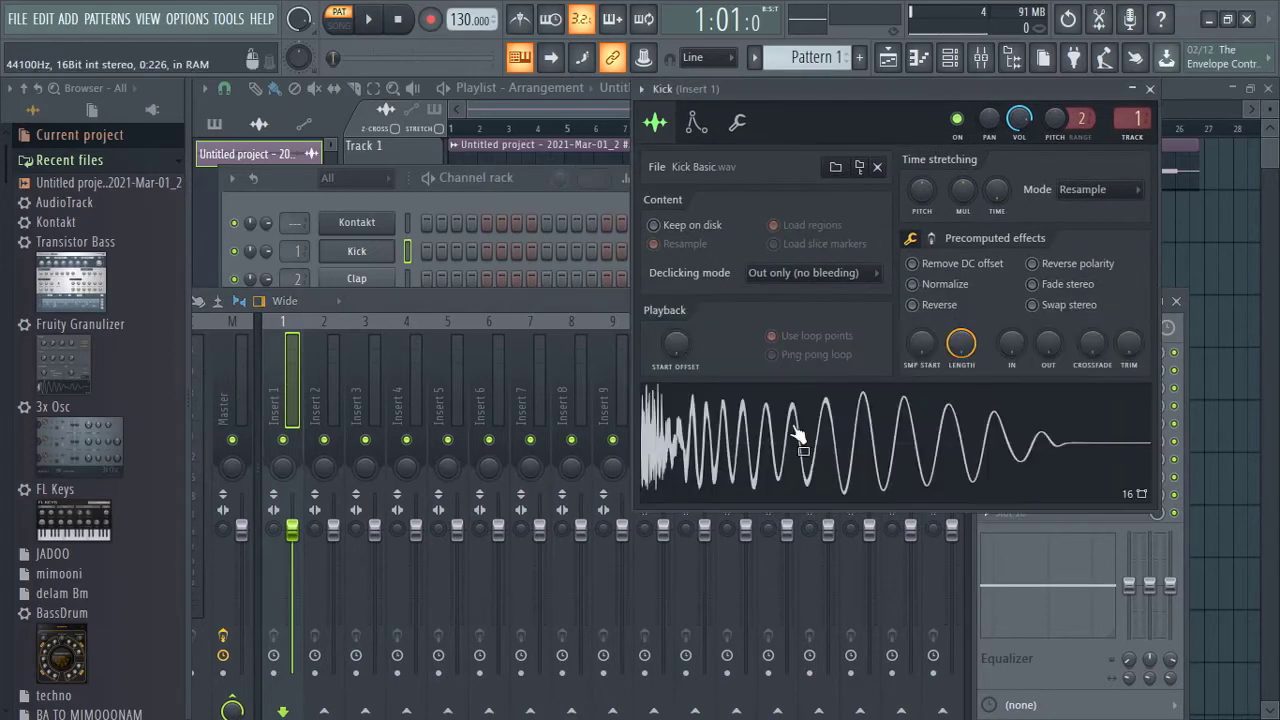
Step: Check the Clap channel settings, then position the Mixer and inspect Insert 1's routing
left_click(374, 282)
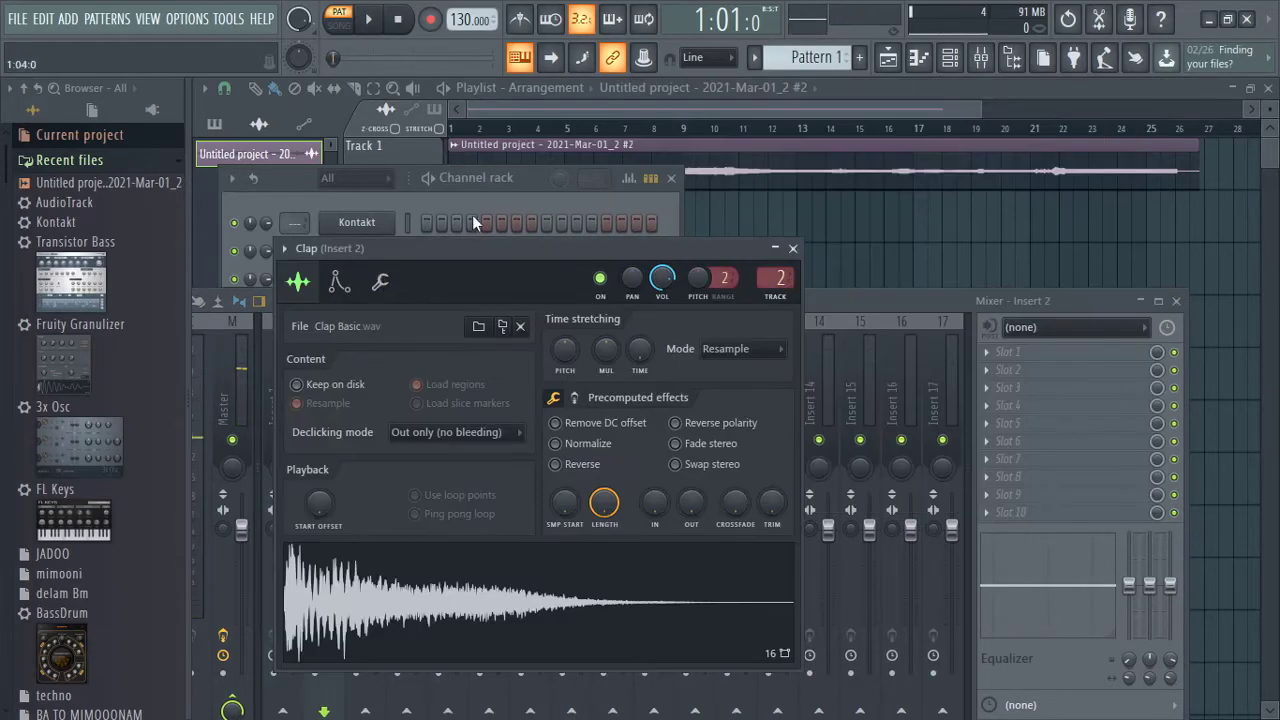
left_click_drag(461, 249, 755, 200)
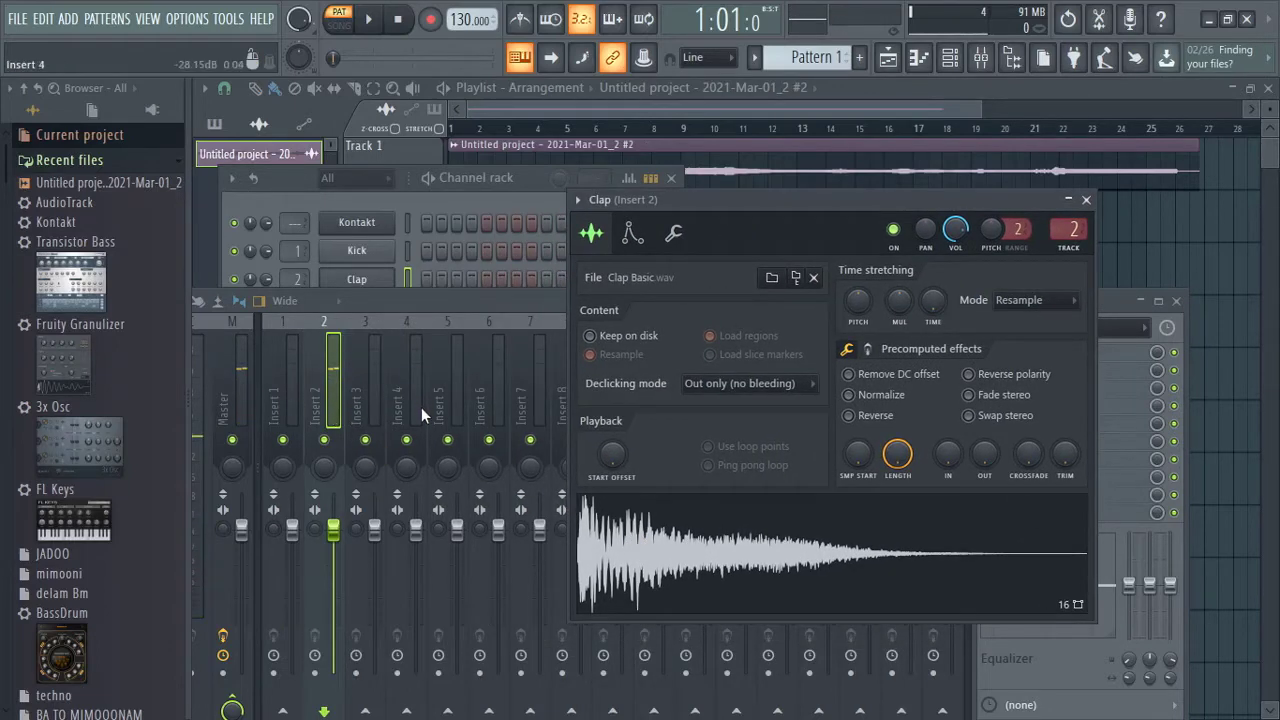
left_click(1086, 199)
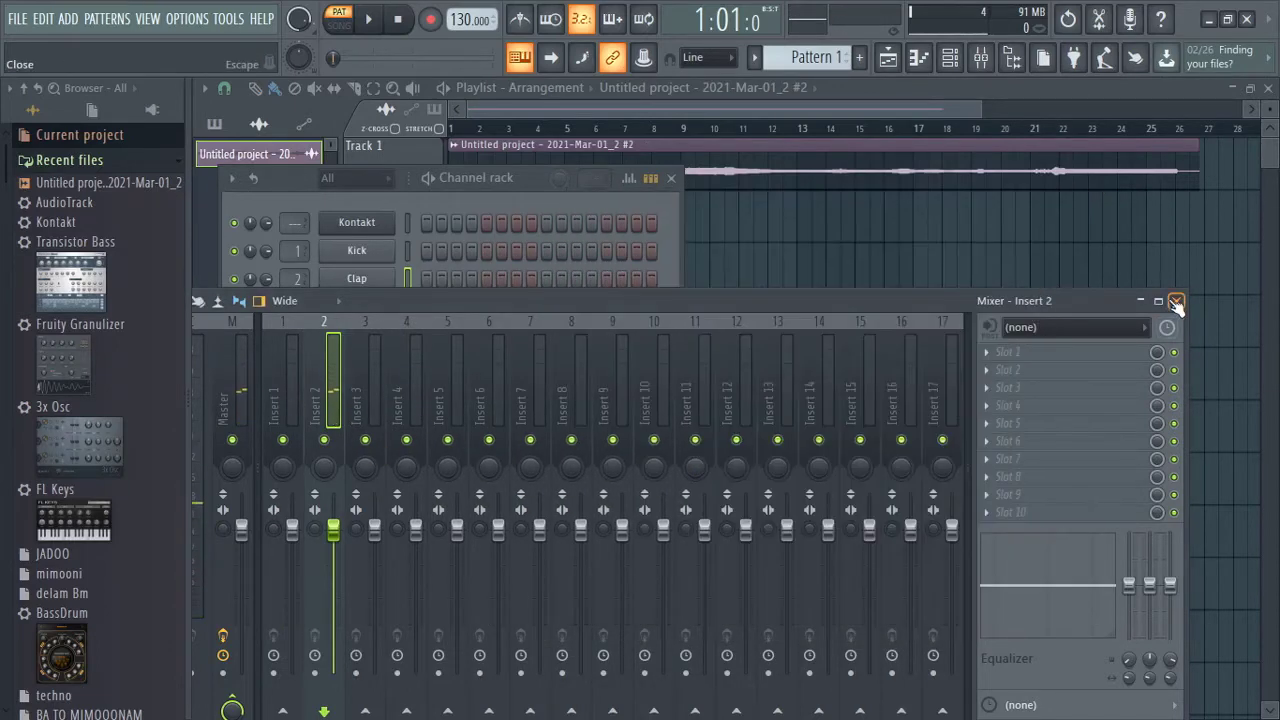
left_click(509, 195)
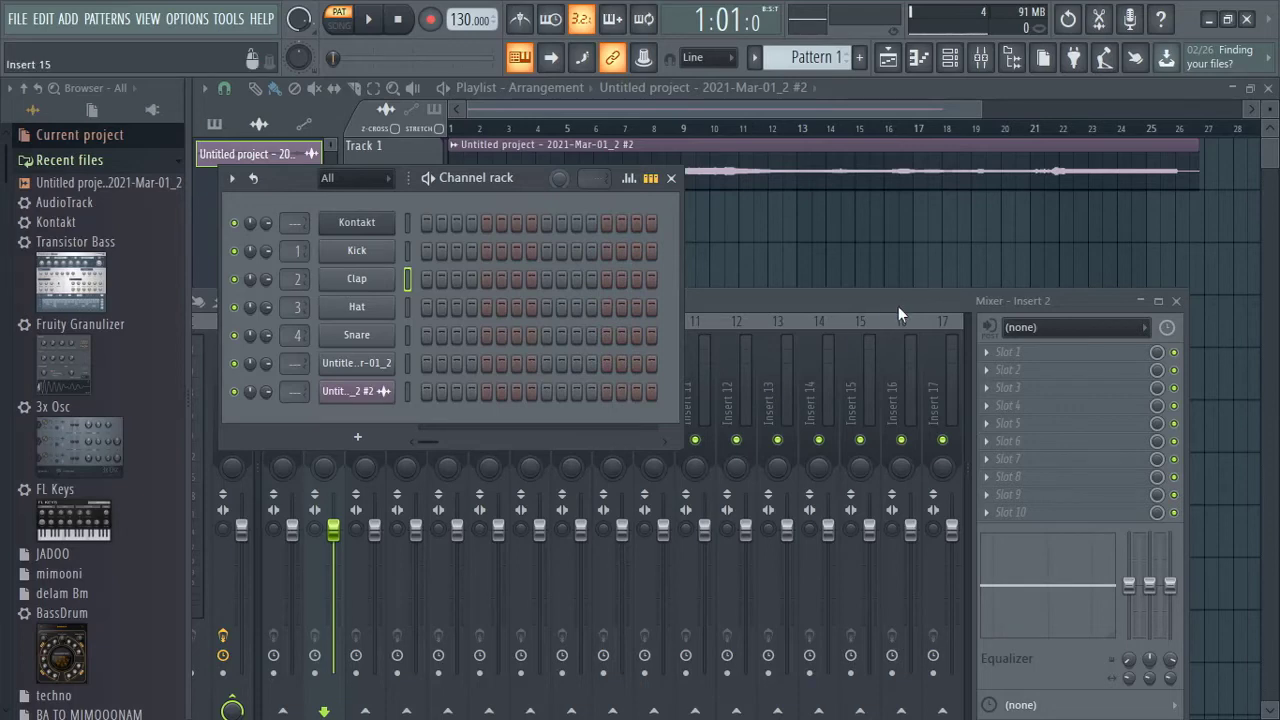
left_click_drag(898, 306, 960, 180)
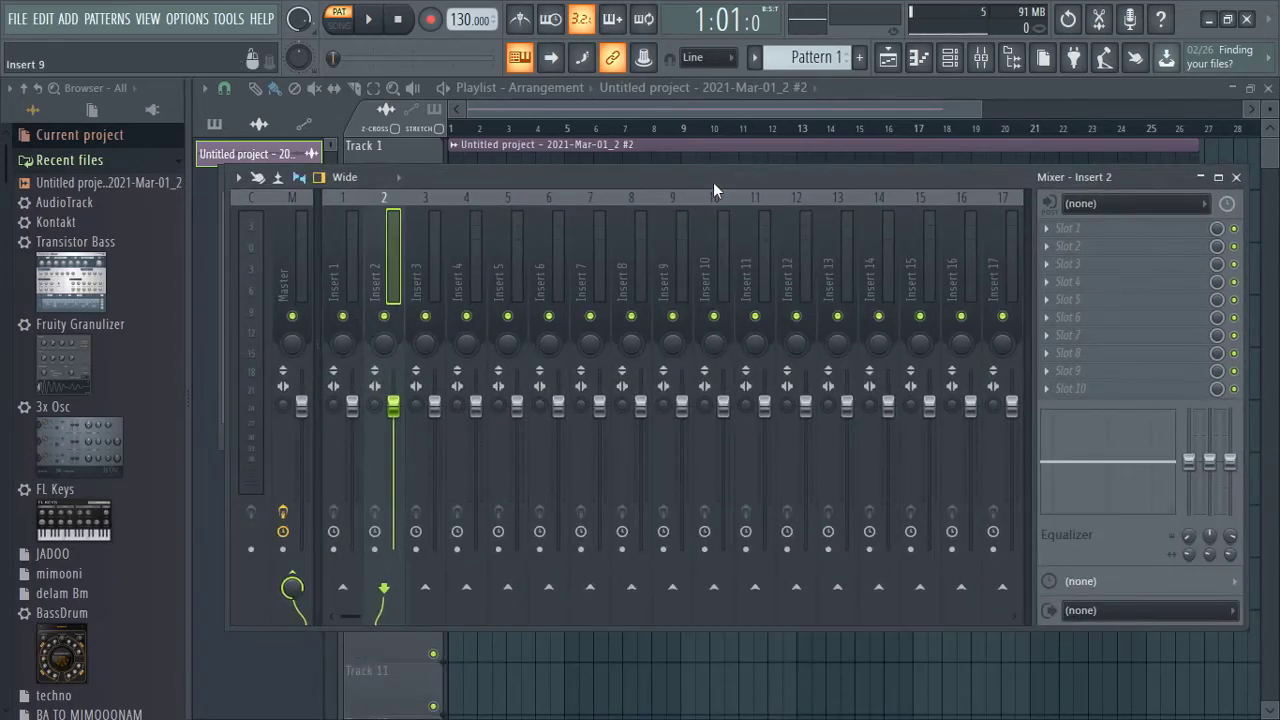
left_click_drag(713, 182, 636, 489)
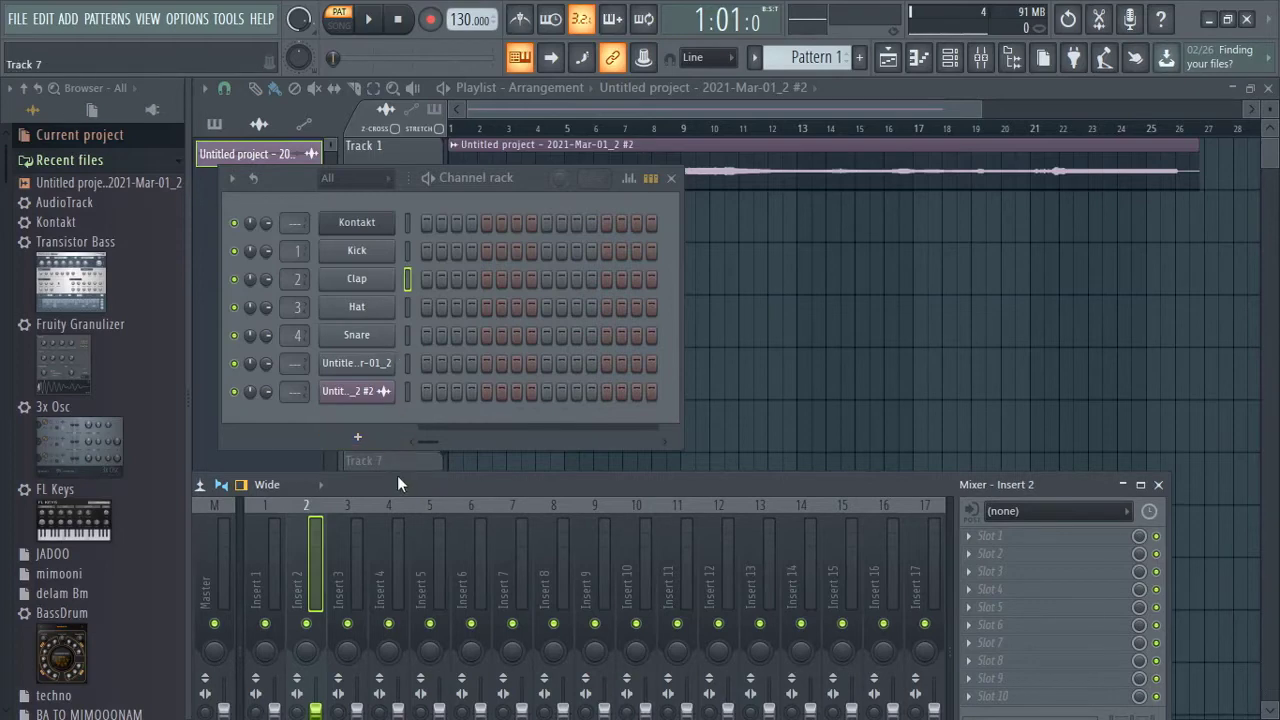
left_click_drag(399, 484, 412, 350)
left_click(317, 434)
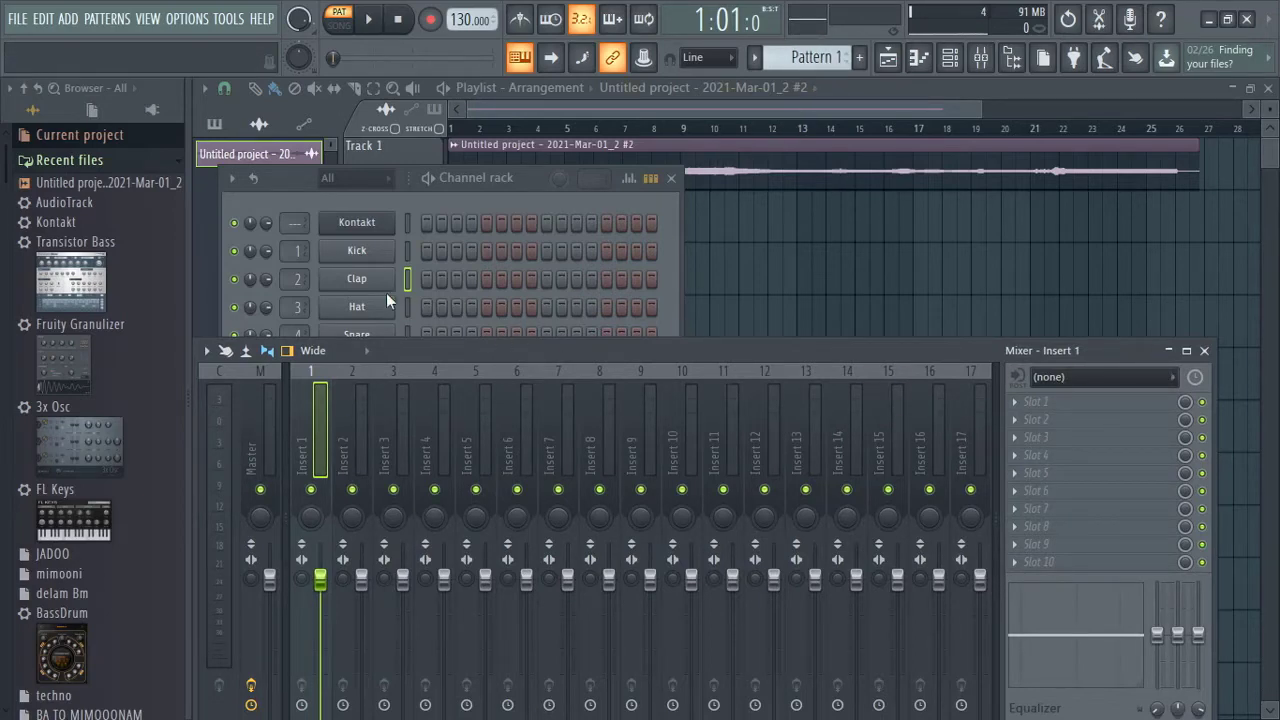
Step: Open and close the Kontakt window twice, then close the Mixer
left_click(362, 229)
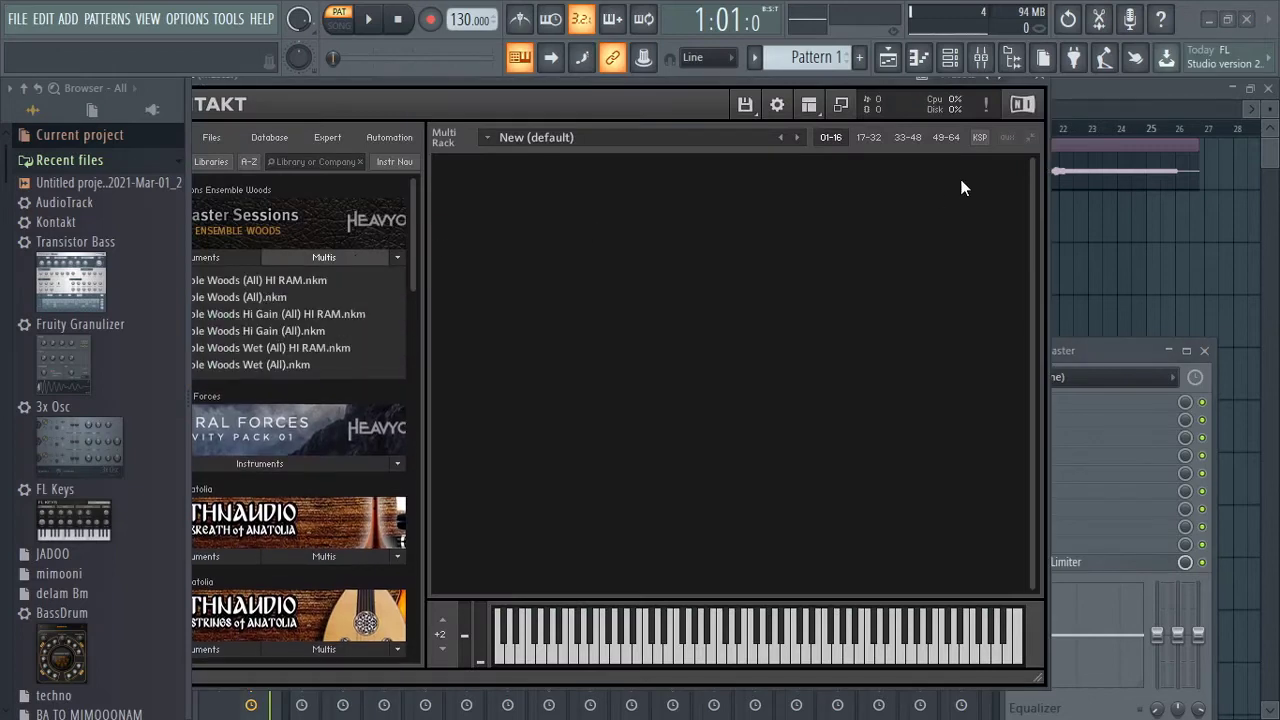
left_click(1038, 80)
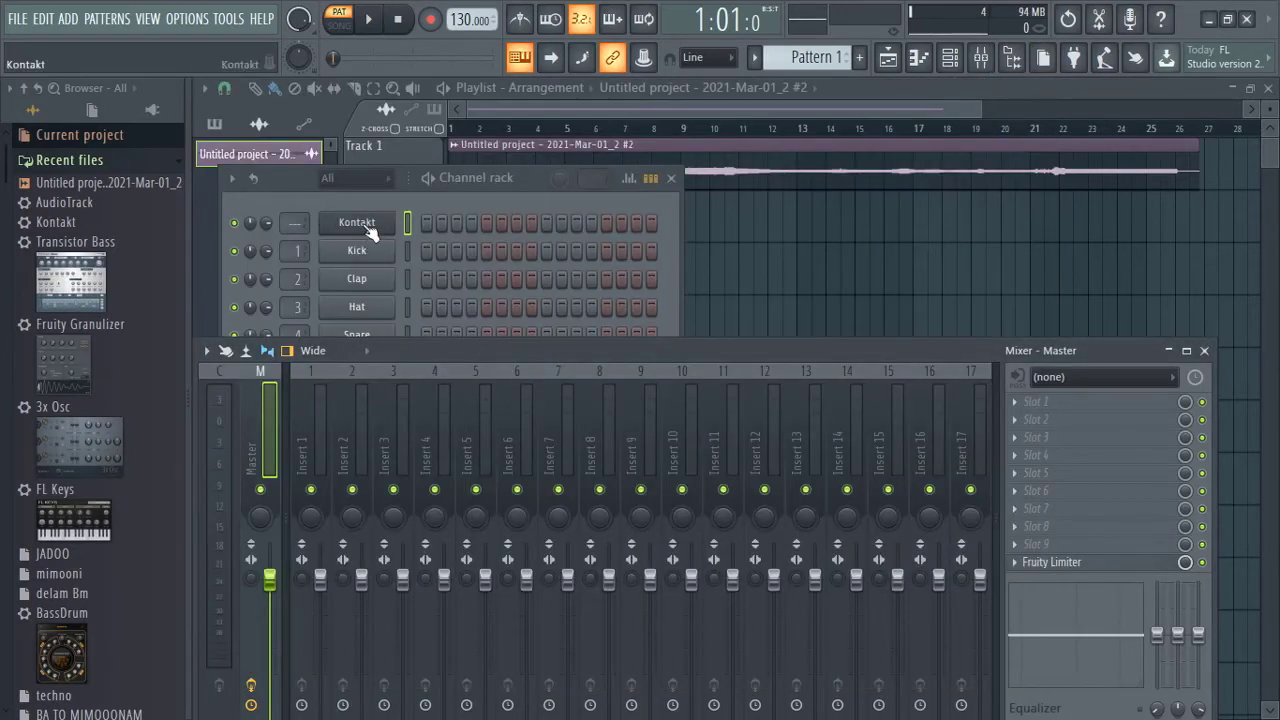
left_click(370, 232)
left_click(1040, 88)
left_click(1206, 351)
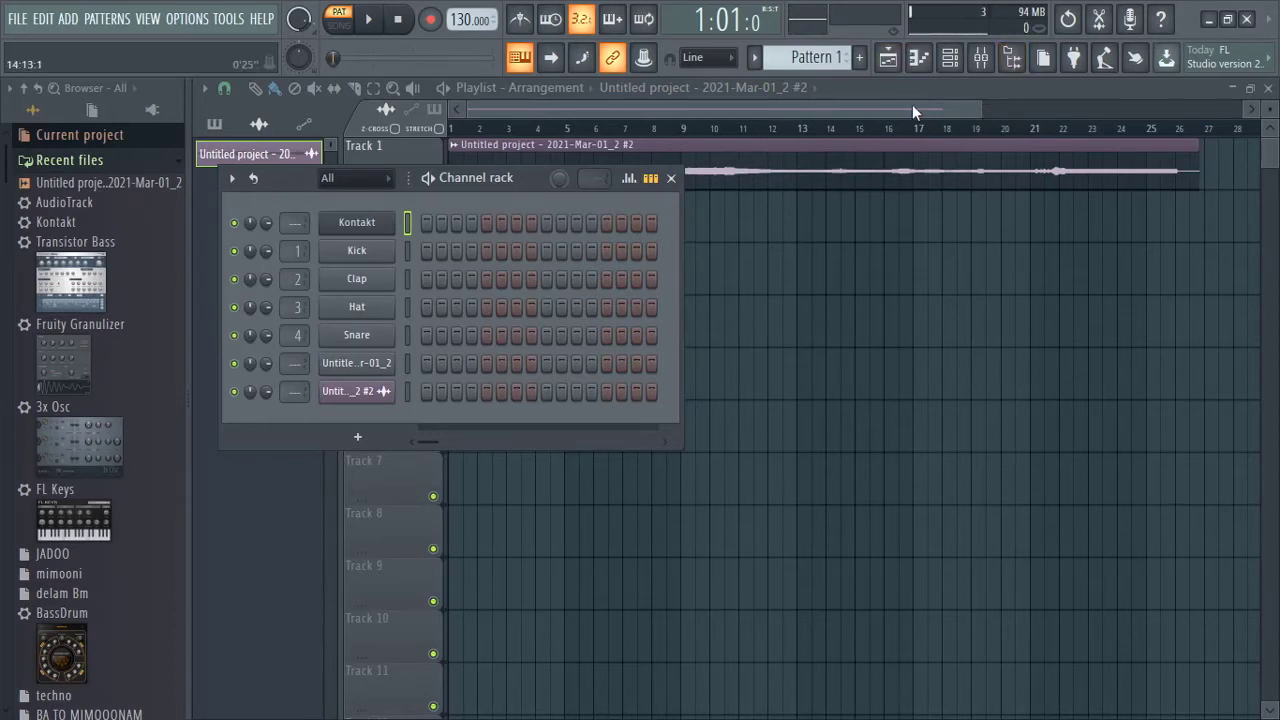
Step: Open the render sample channel's settings and enable Keep on disk so it streams from disk
left_click(366, 363)
left_click_drag(574, 346, 800, 176)
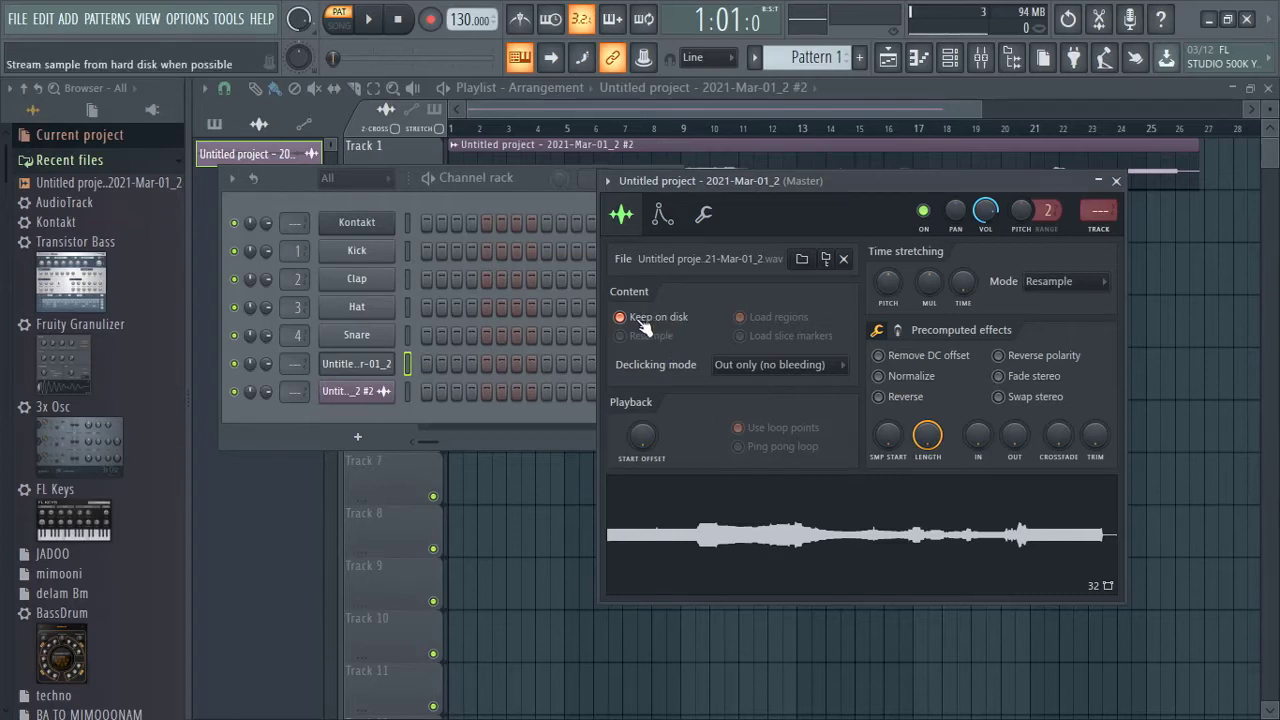
left_click(623, 321)
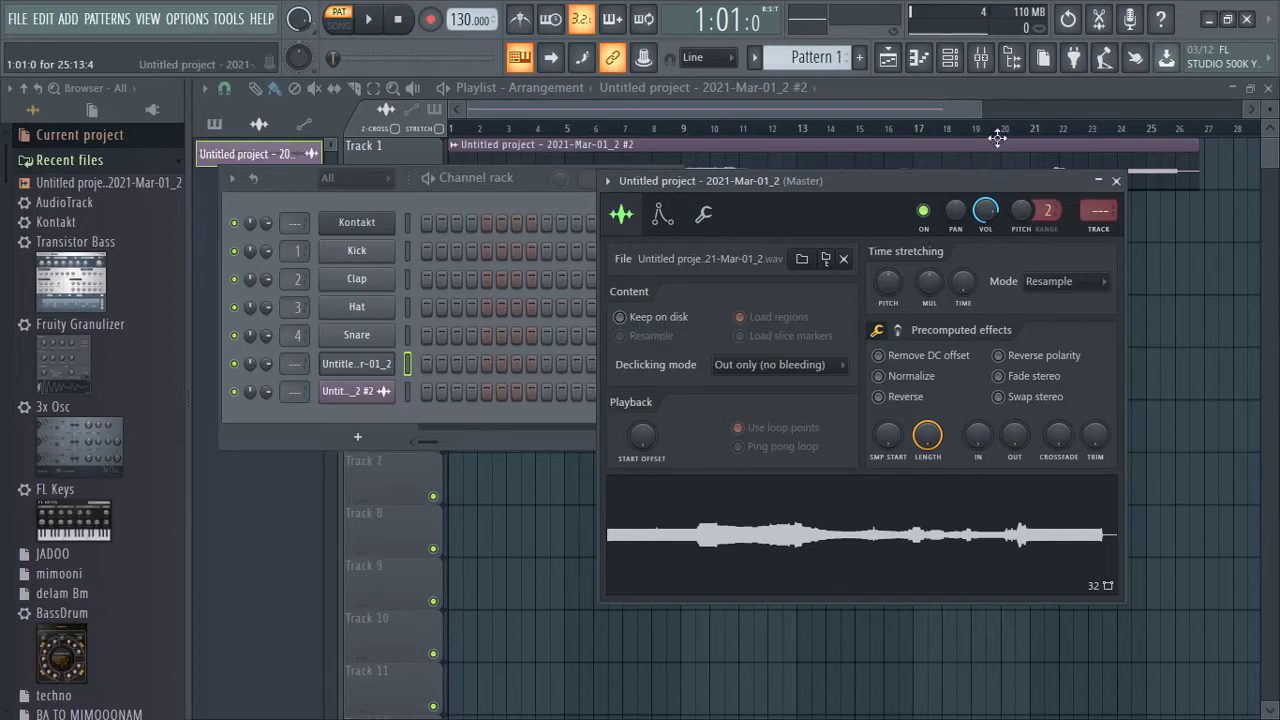
left_click_drag(812, 179, 980, 116)
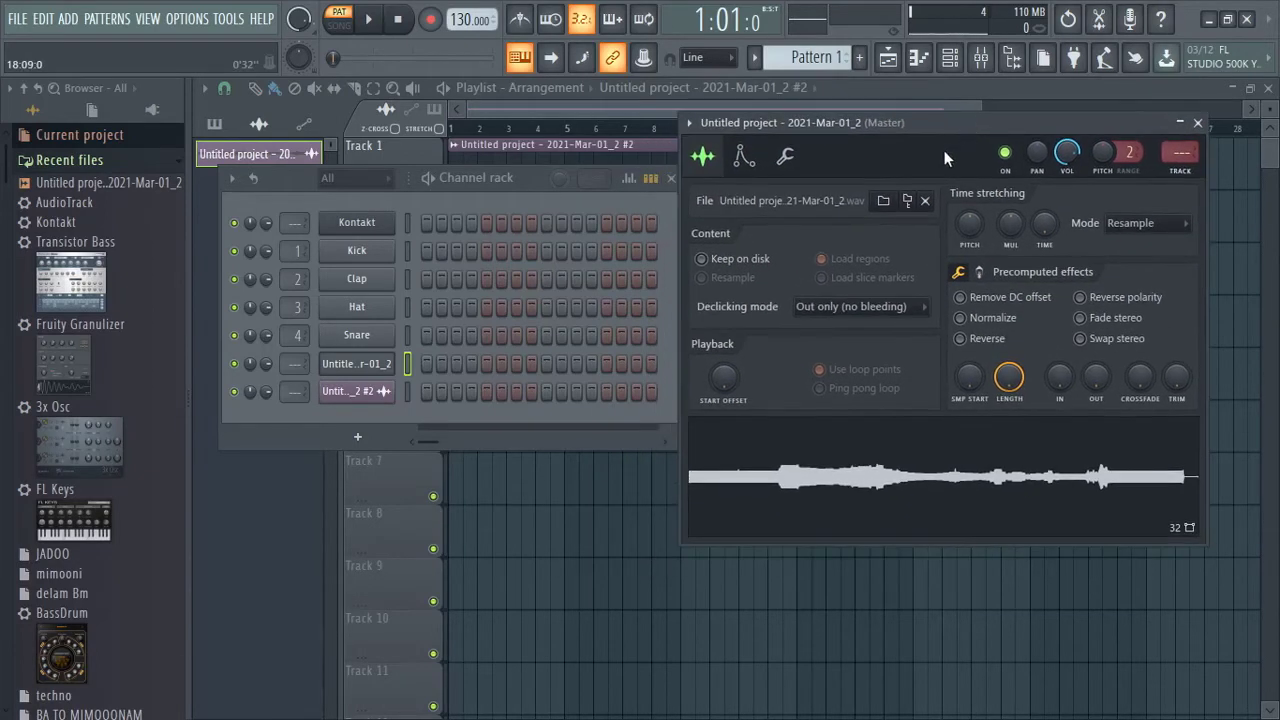
left_click(704, 260)
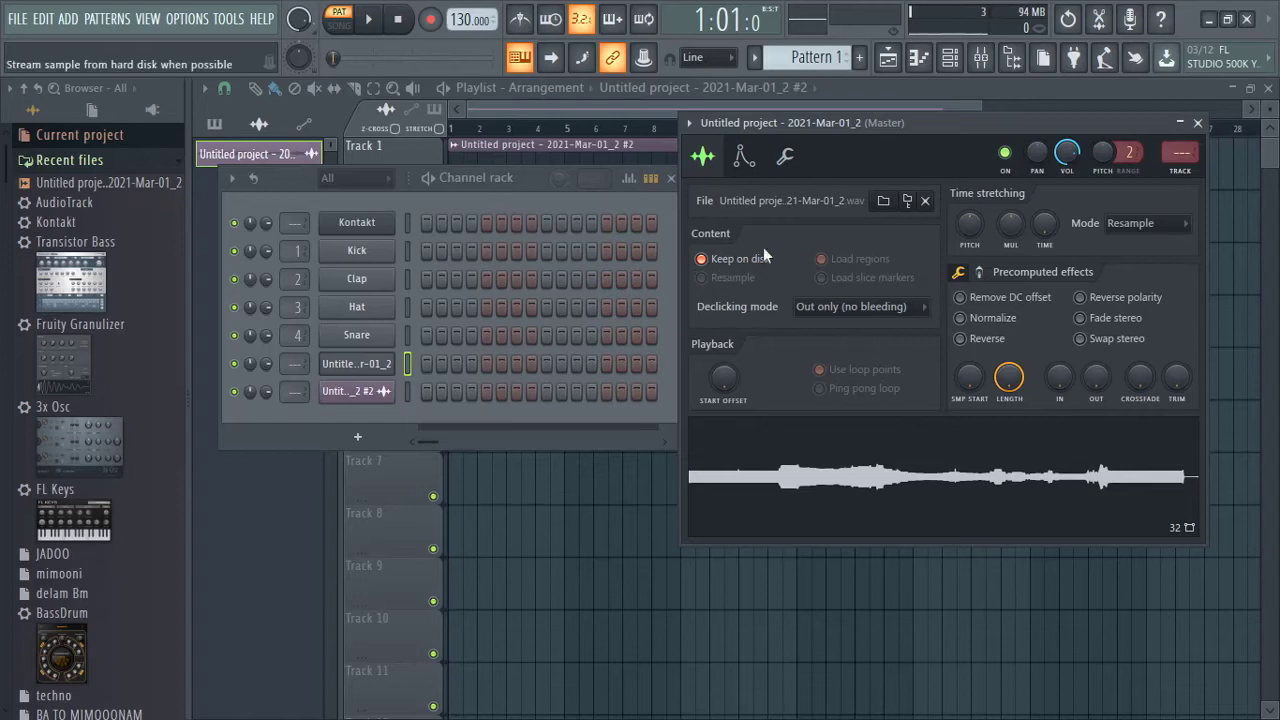
left_click(701, 259)
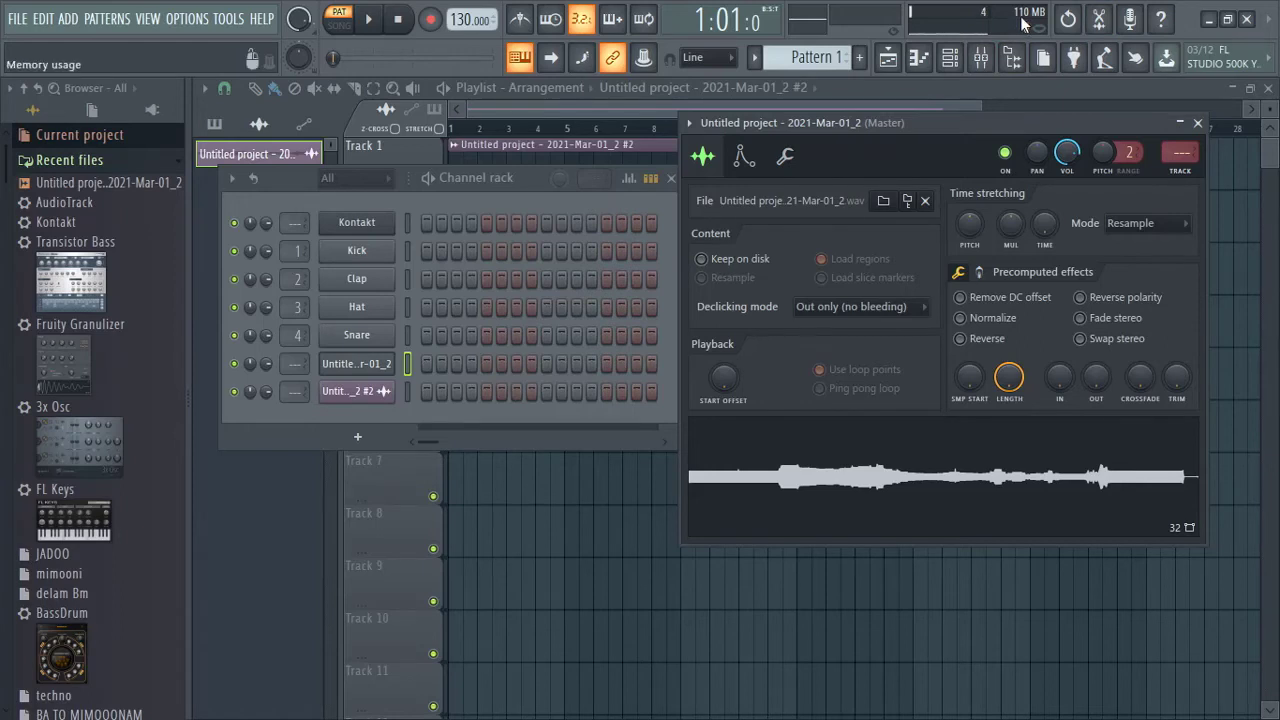
left_click(708, 260)
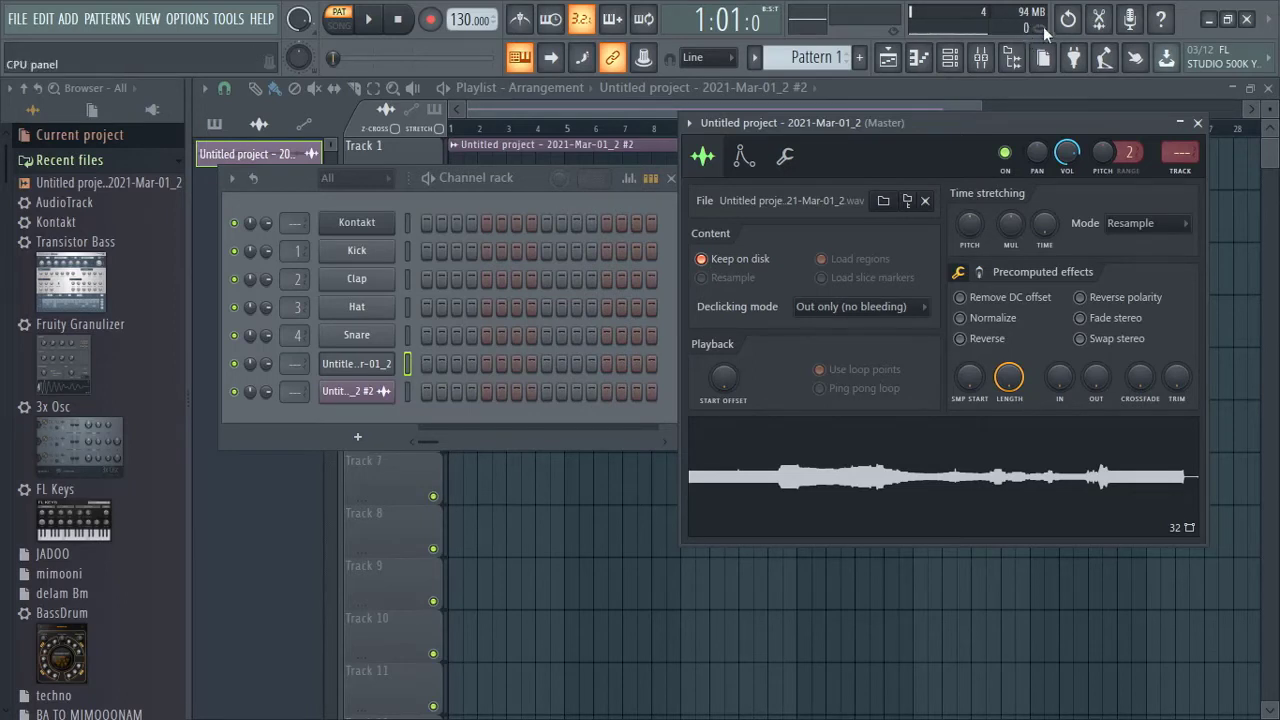
Step: Close the sample settings, open Kontakt, and list Breath Of Anatolia's Instruments in the Libraries tab
left_click(1198, 123)
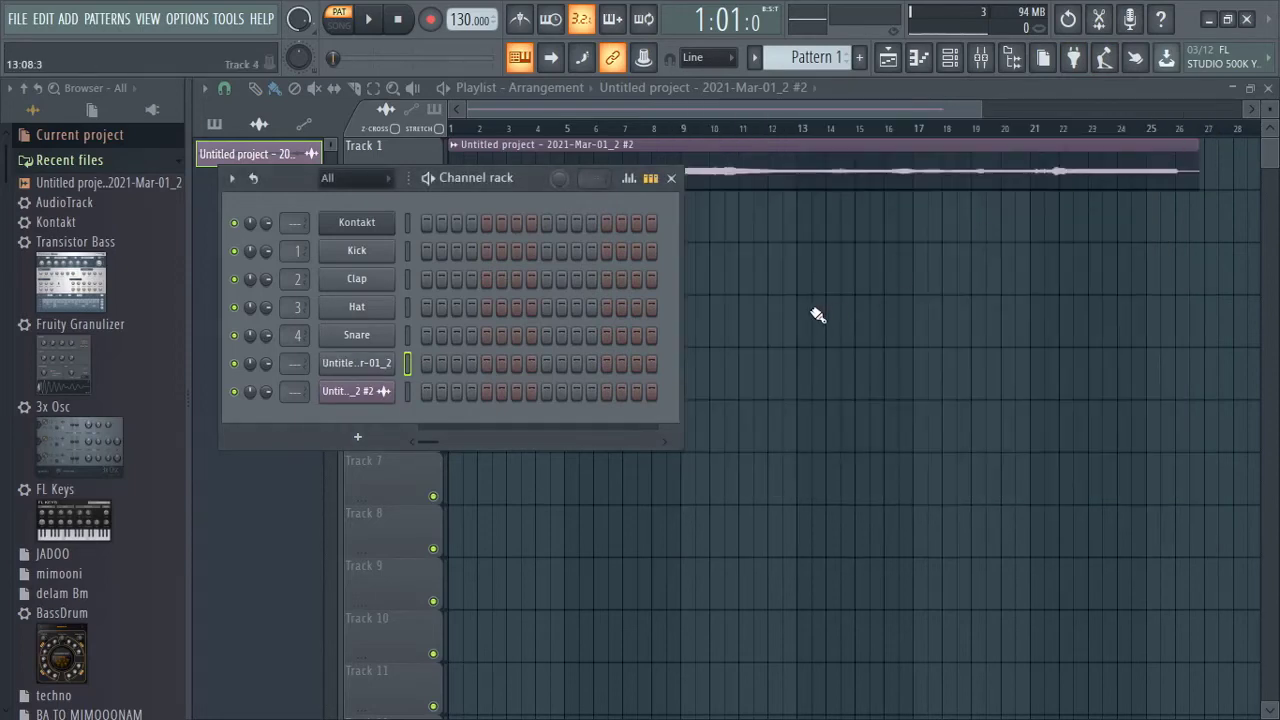
left_click(366, 223)
left_click_drag(477, 82, 611, 97)
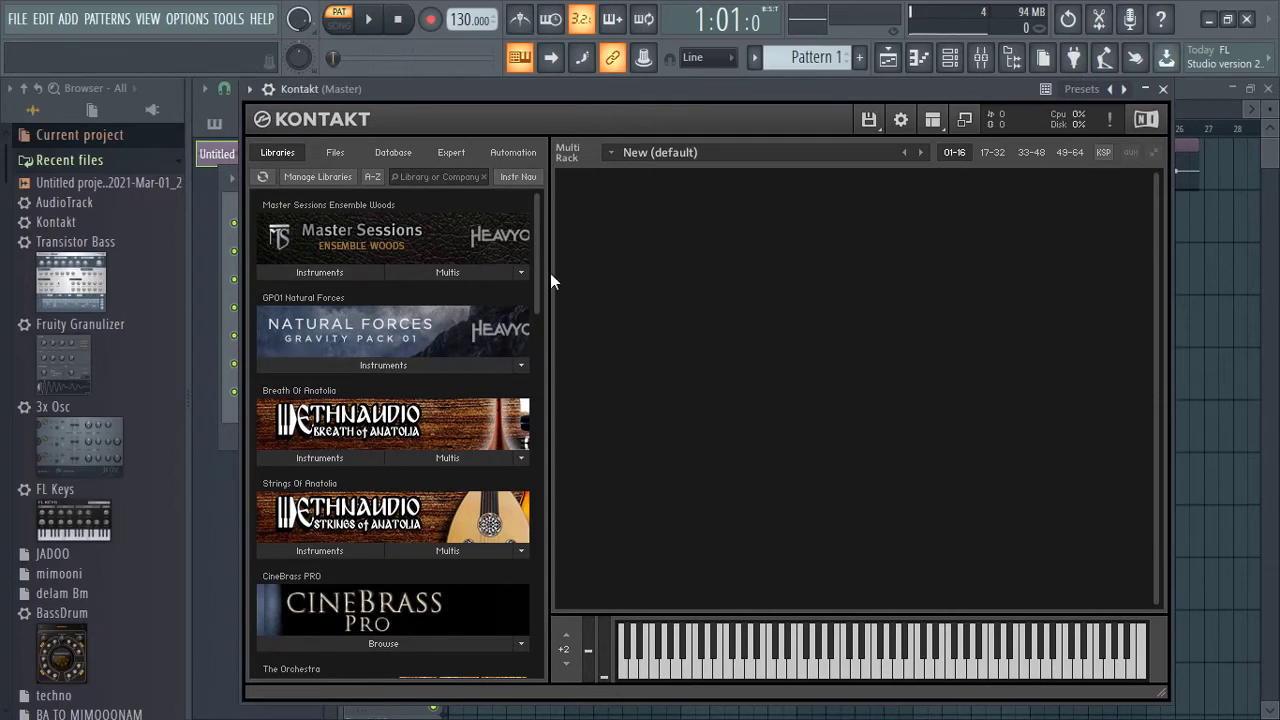
left_click_drag(538, 272, 599, 146)
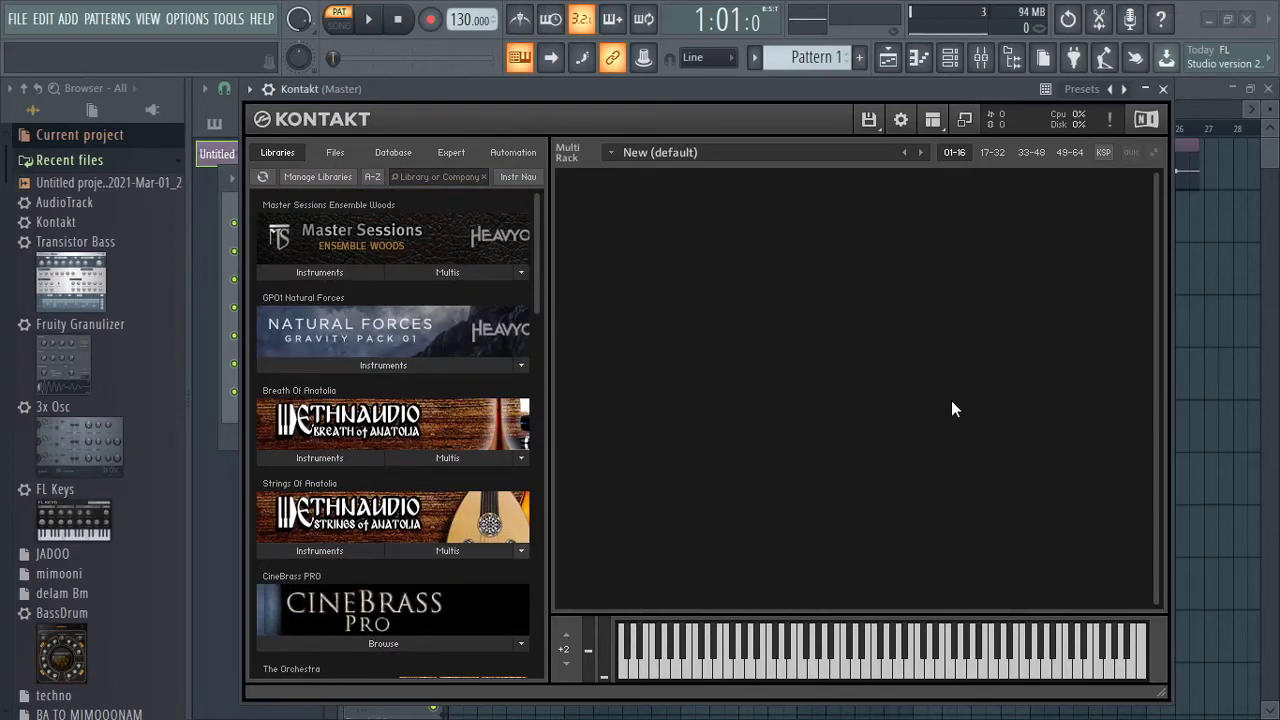
left_click(319, 451)
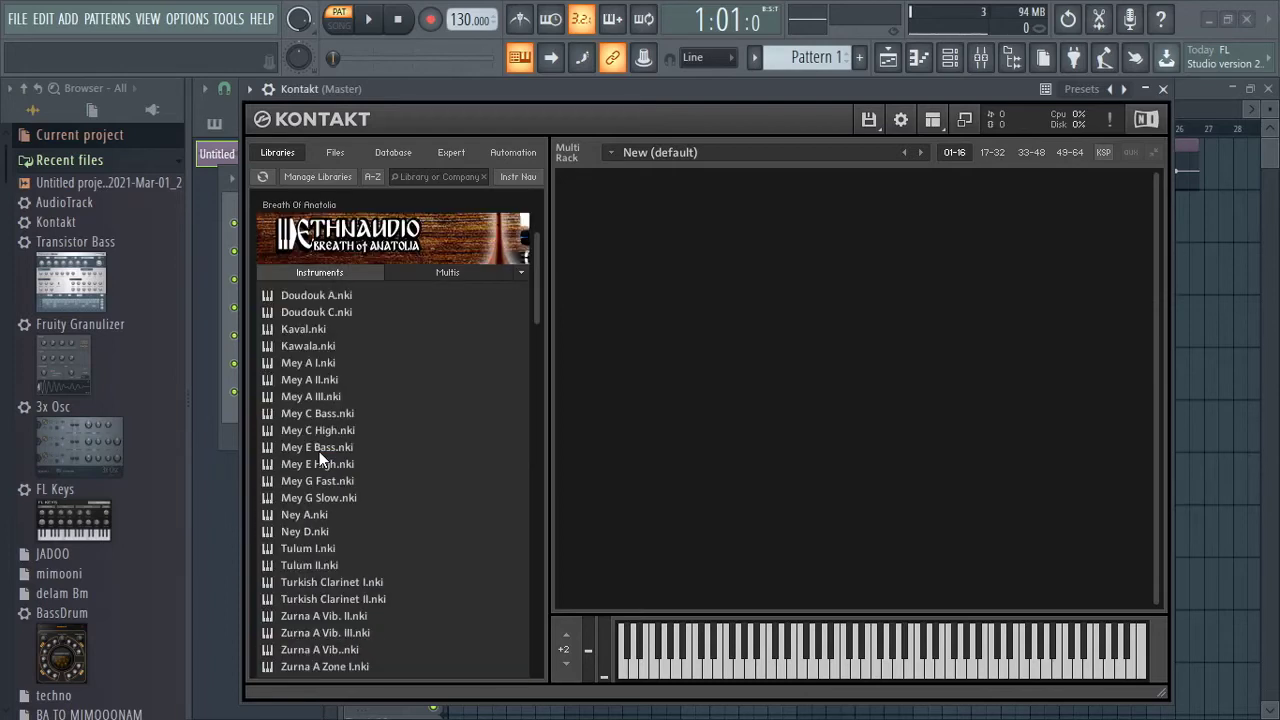
Step: Load Doudouk A.nki into Kontakt and play a keyboard note to test it
double_click(318, 292)
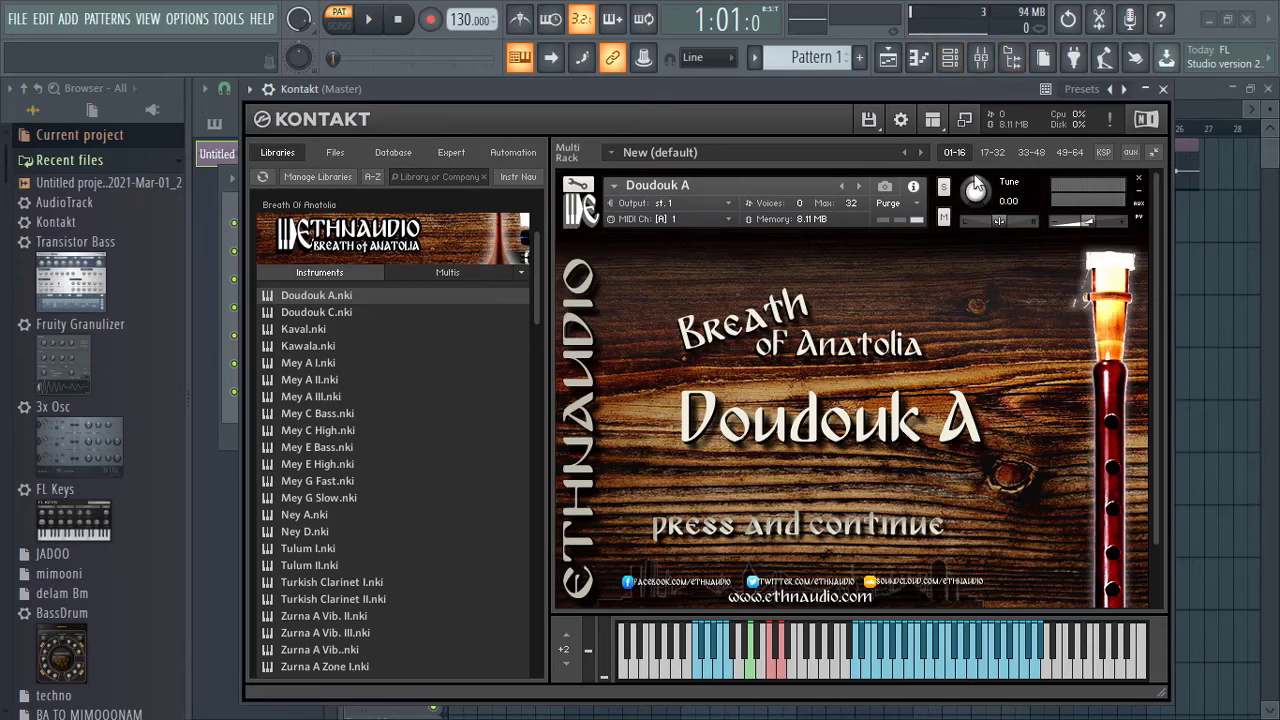
left_click(950, 668)
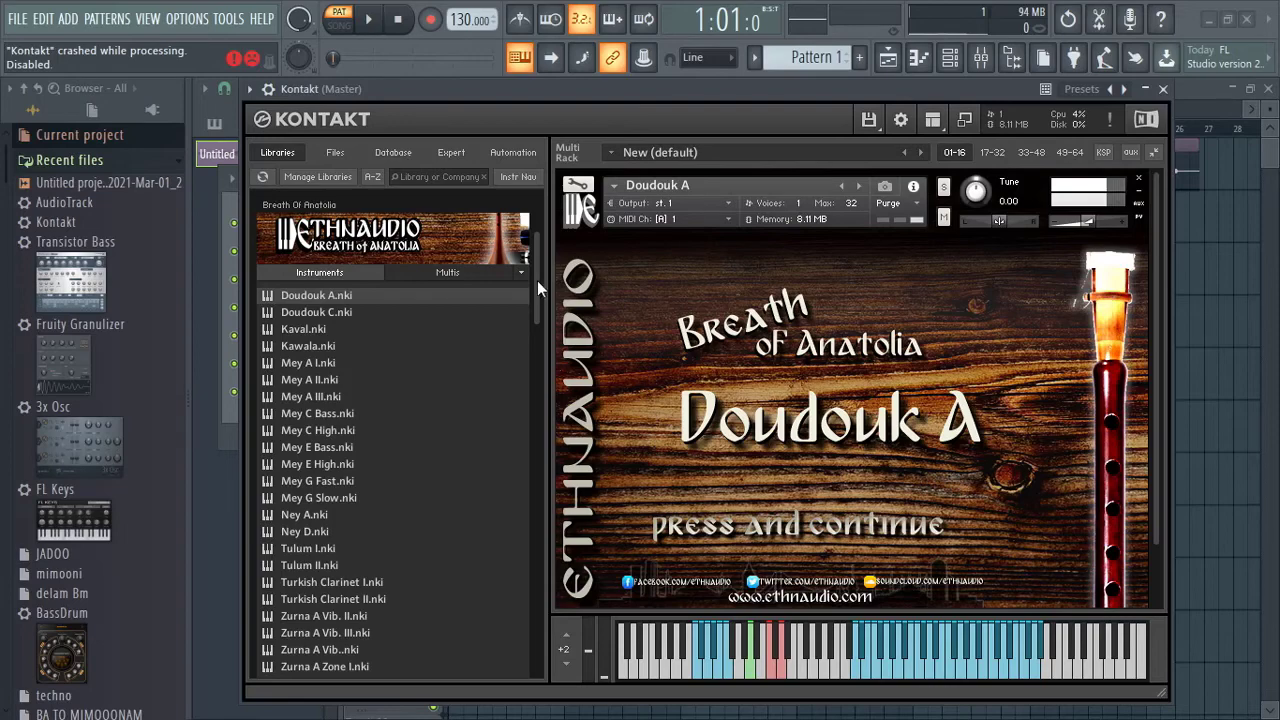
left_click_drag(537, 280, 538, 394)
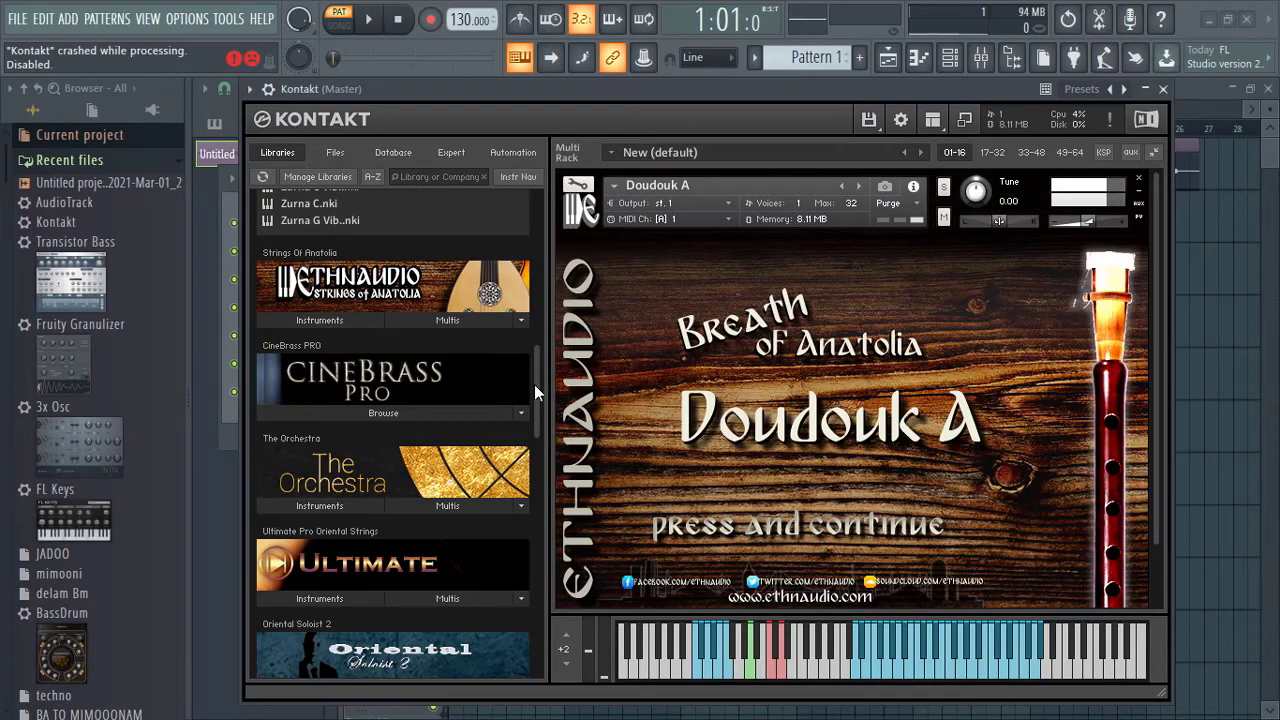
scroll(400, 370, "down", 2)
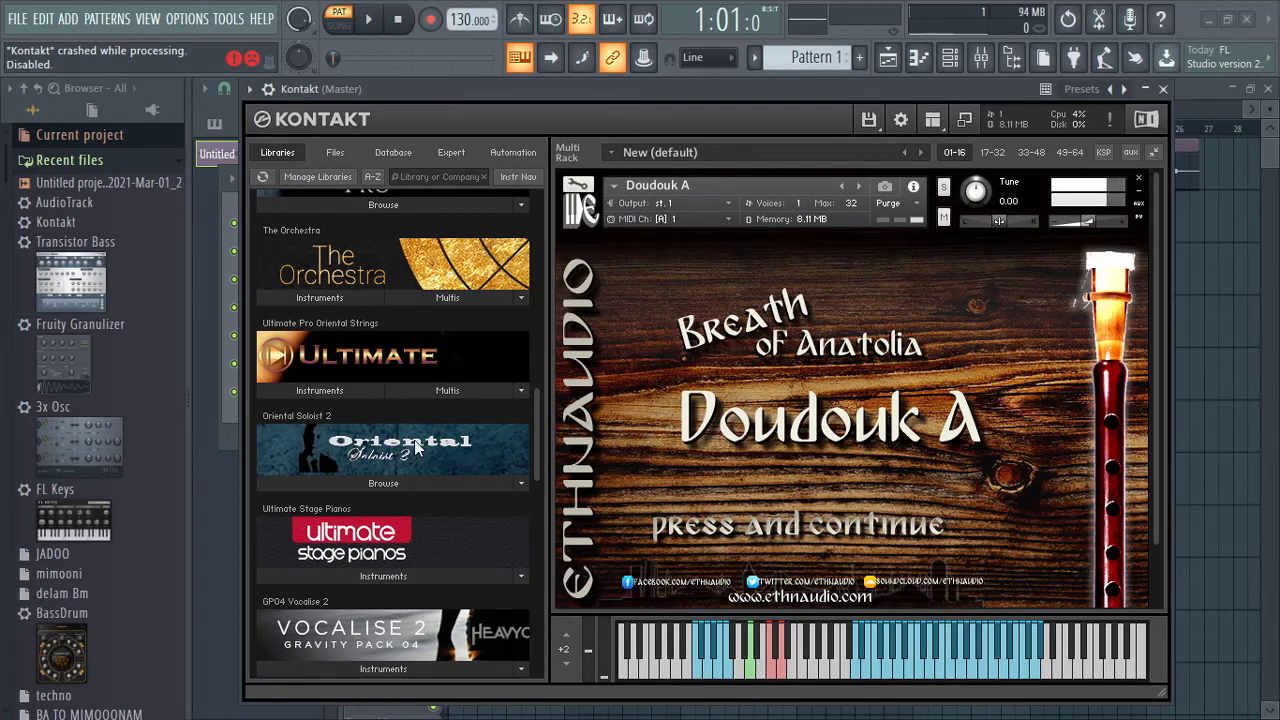
left_click_drag(533, 424, 537, 360)
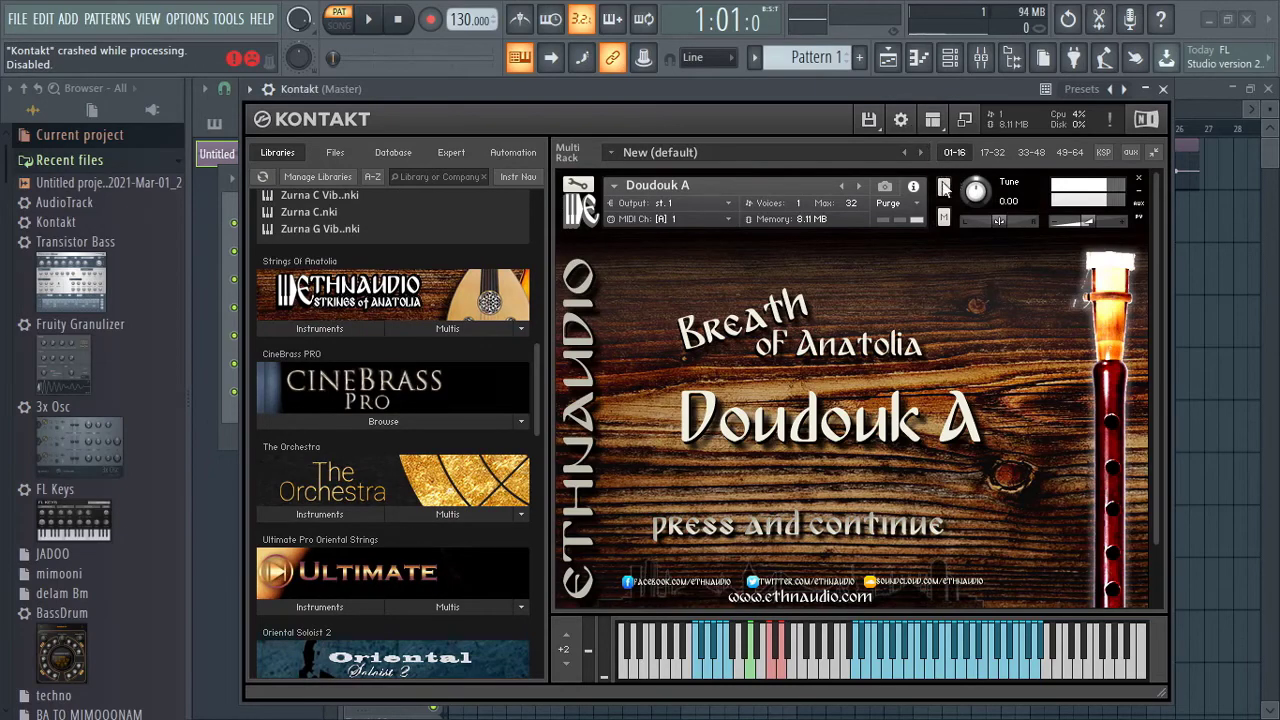
Step: Run Kontakt's Files > Global purge > Purge all samples so Doudouk A uses 0 memory
left_click(913, 119)
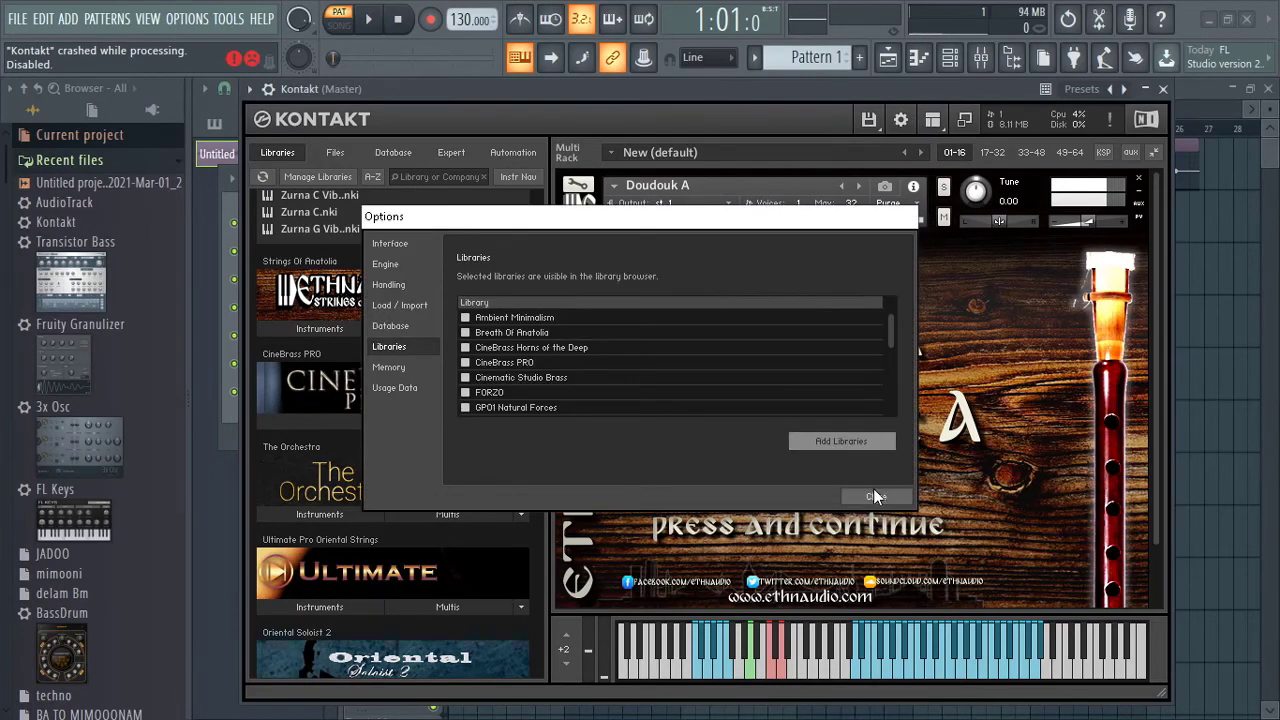
left_click(875, 497)
left_click(868, 120)
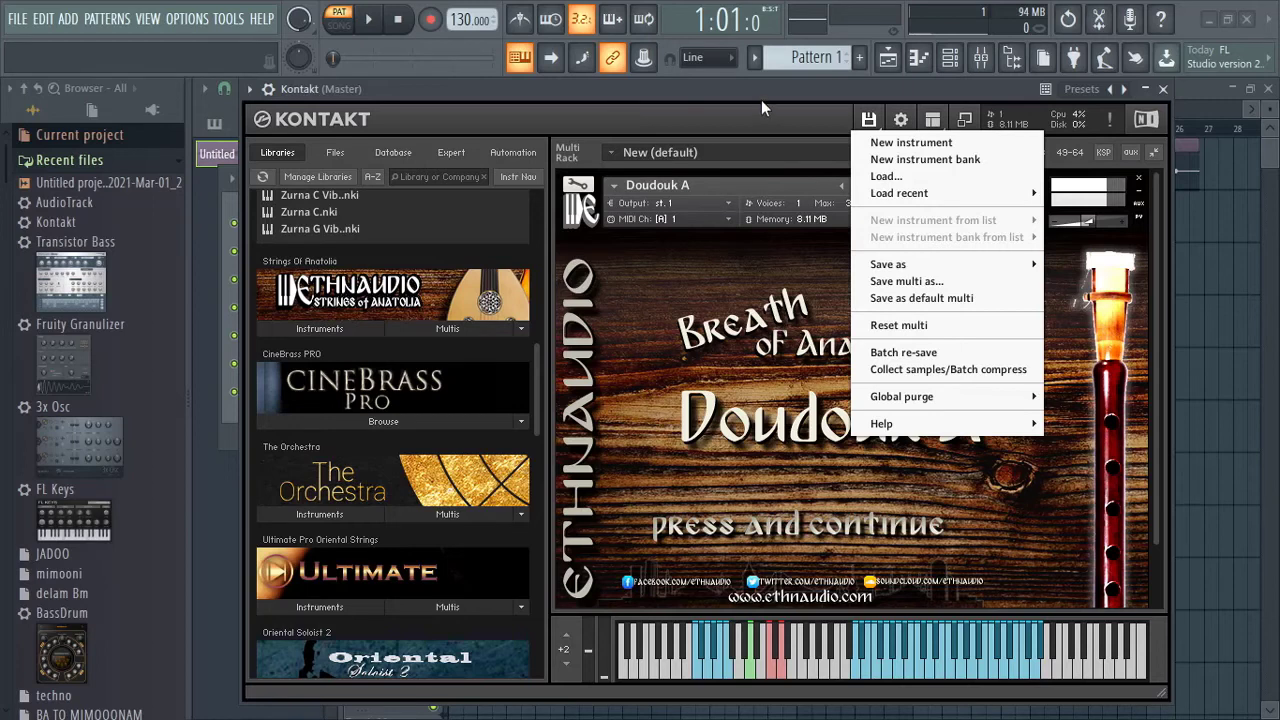
mouse_move(921, 401)
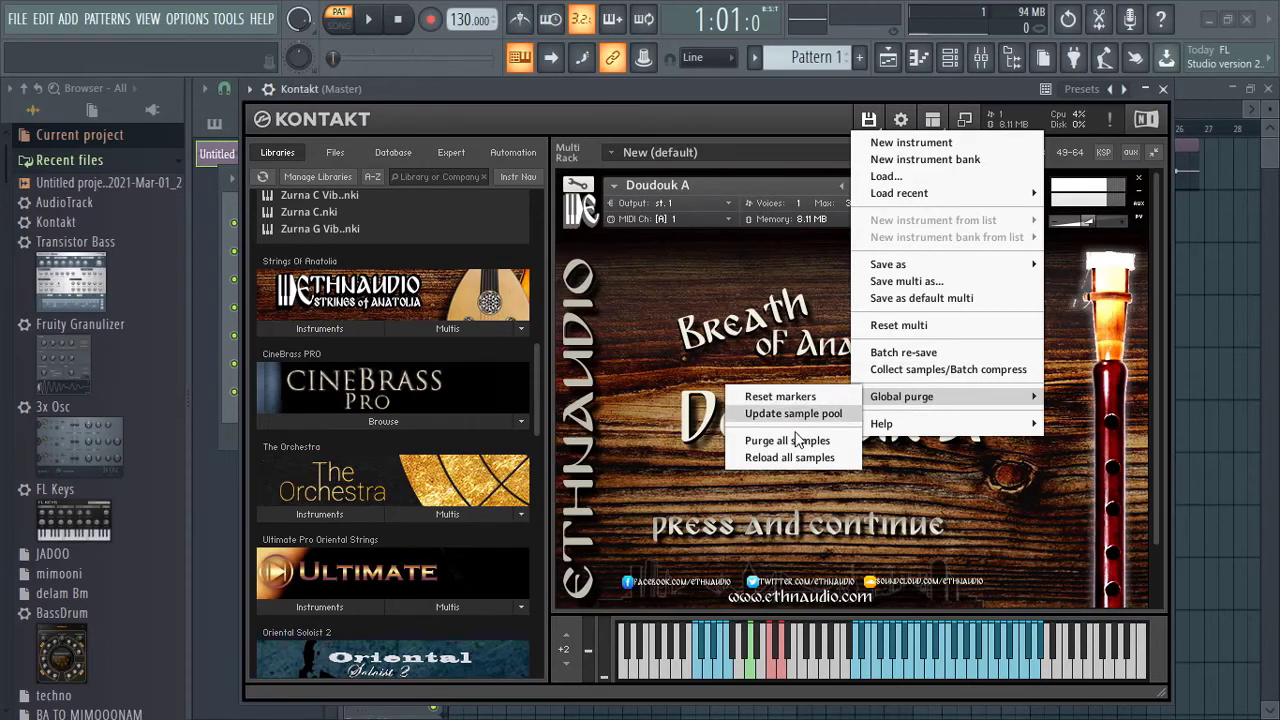
left_click(763, 114)
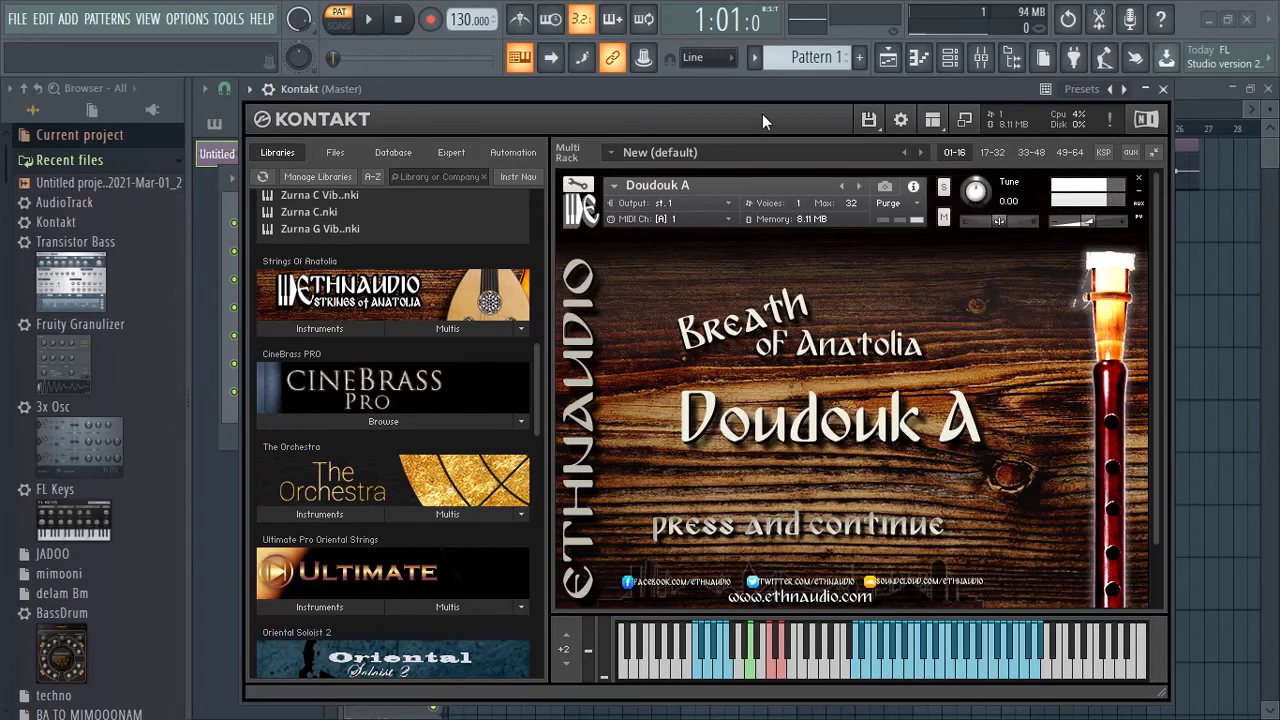
left_click(870, 120)
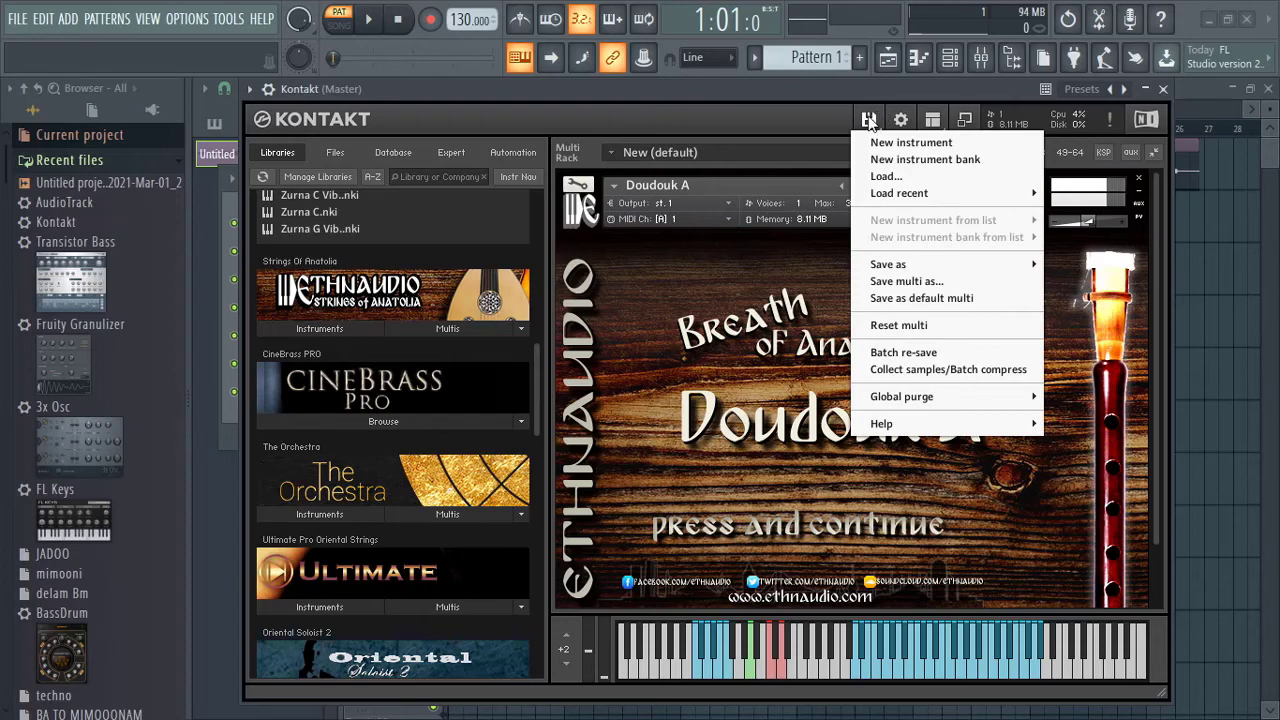
mouse_move(950, 398)
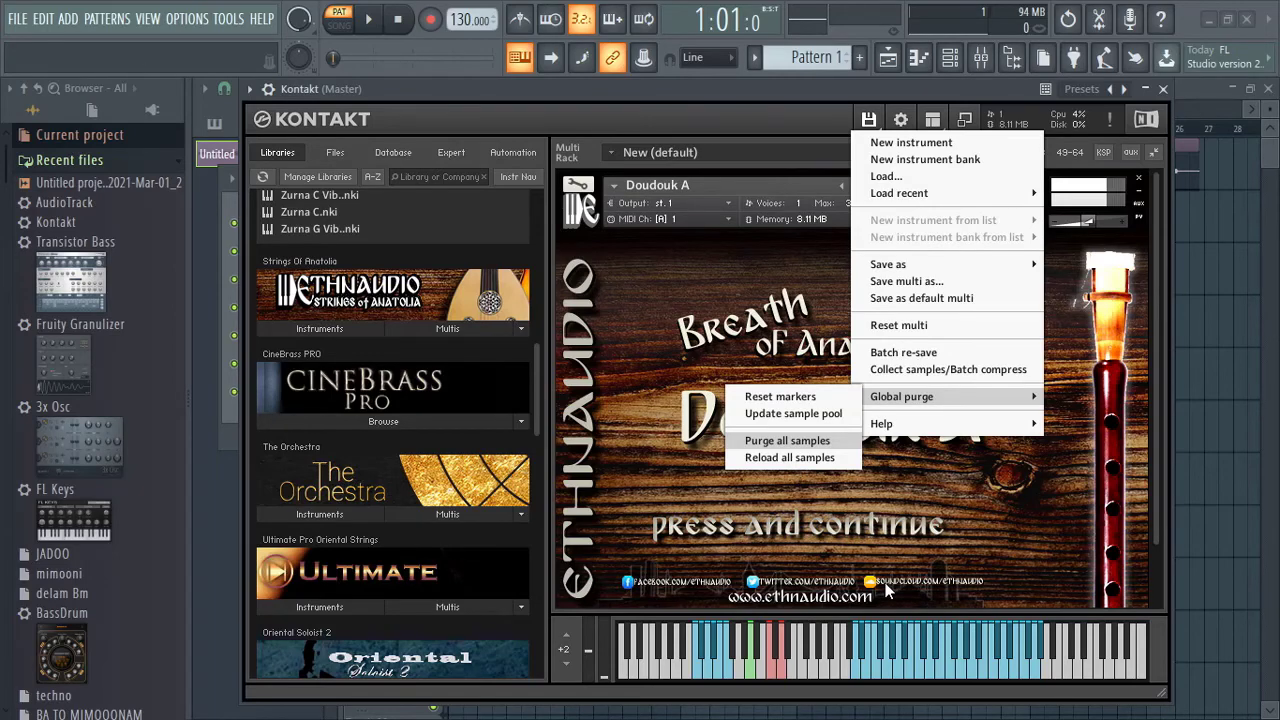
left_click(787, 440)
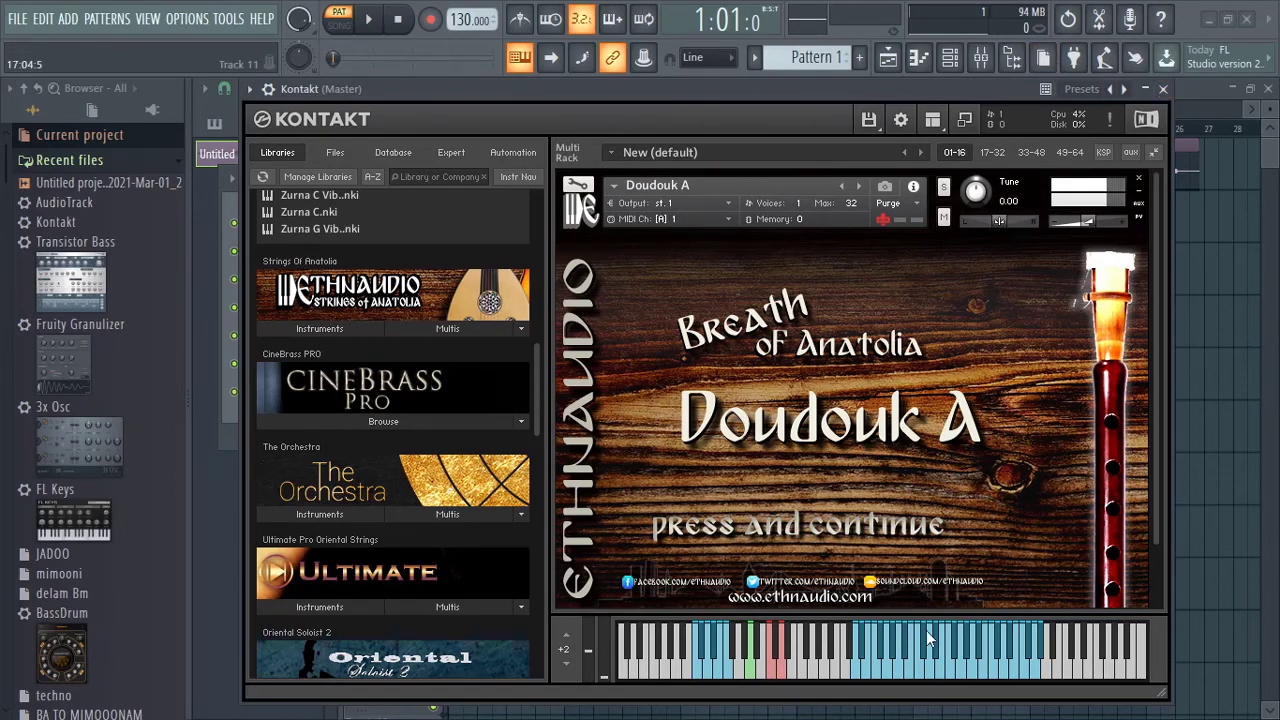
left_click(869, 119)
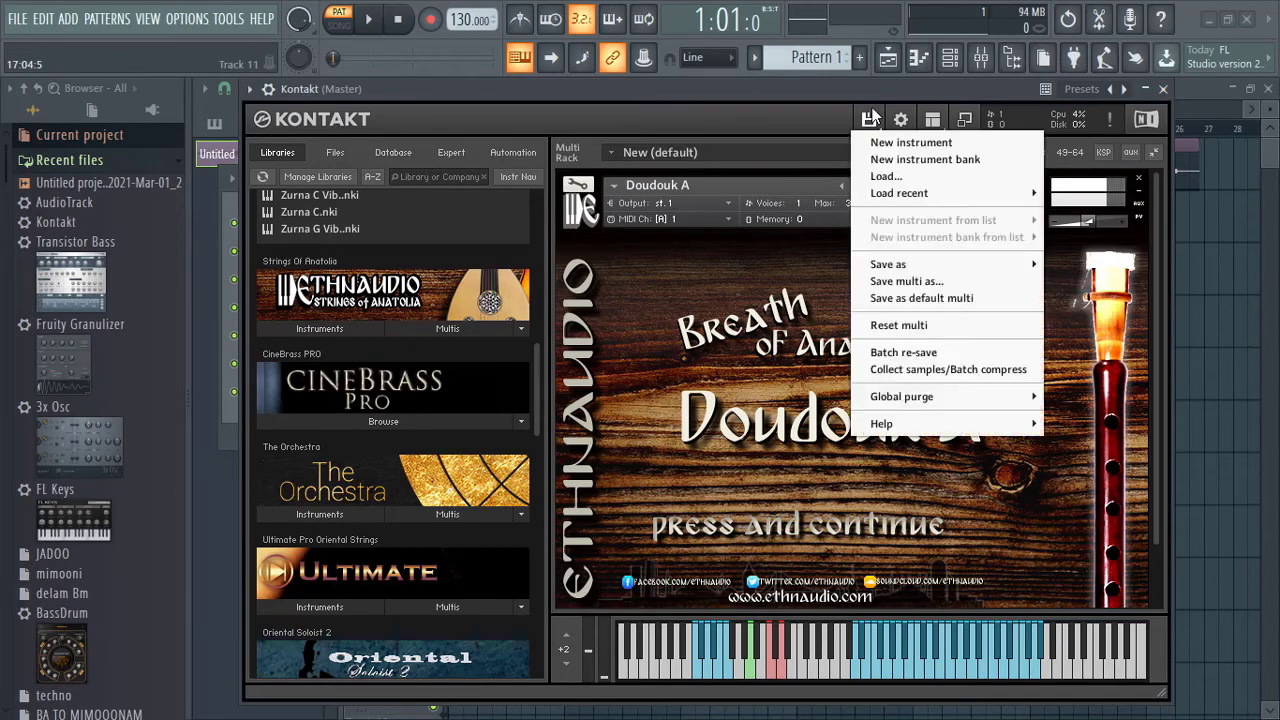
mouse_move(903, 398)
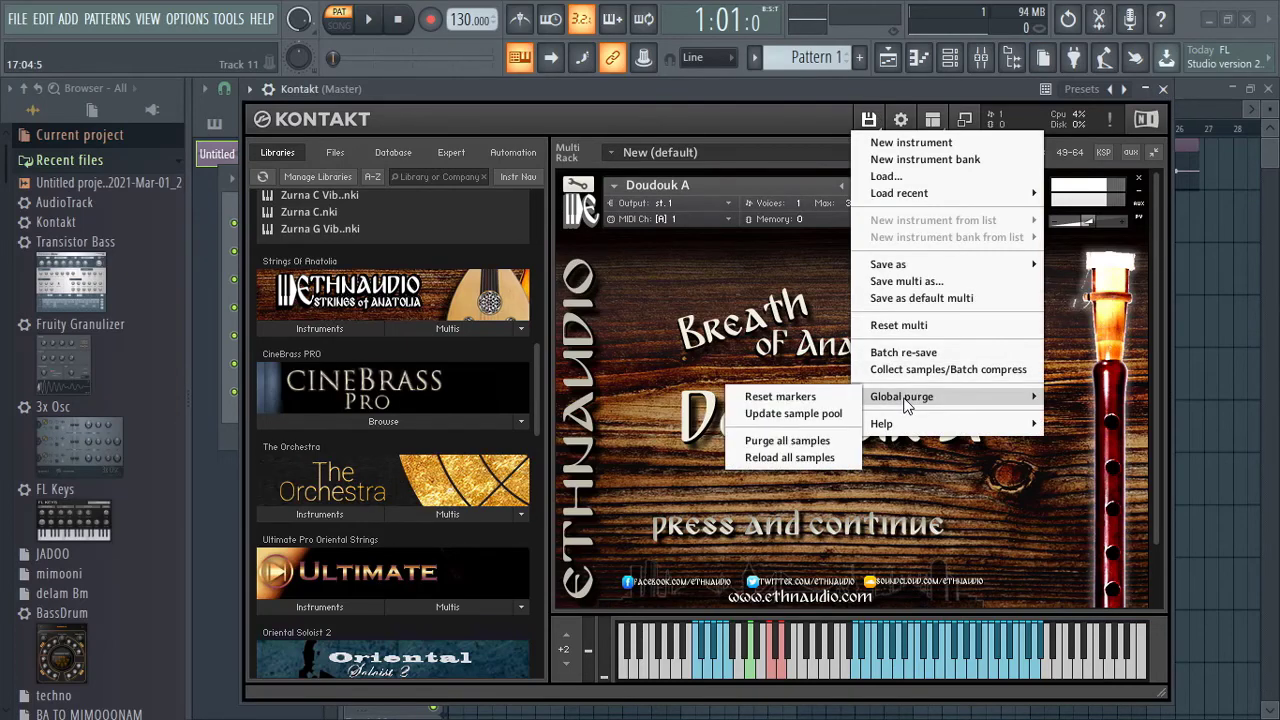
left_click(785, 440)
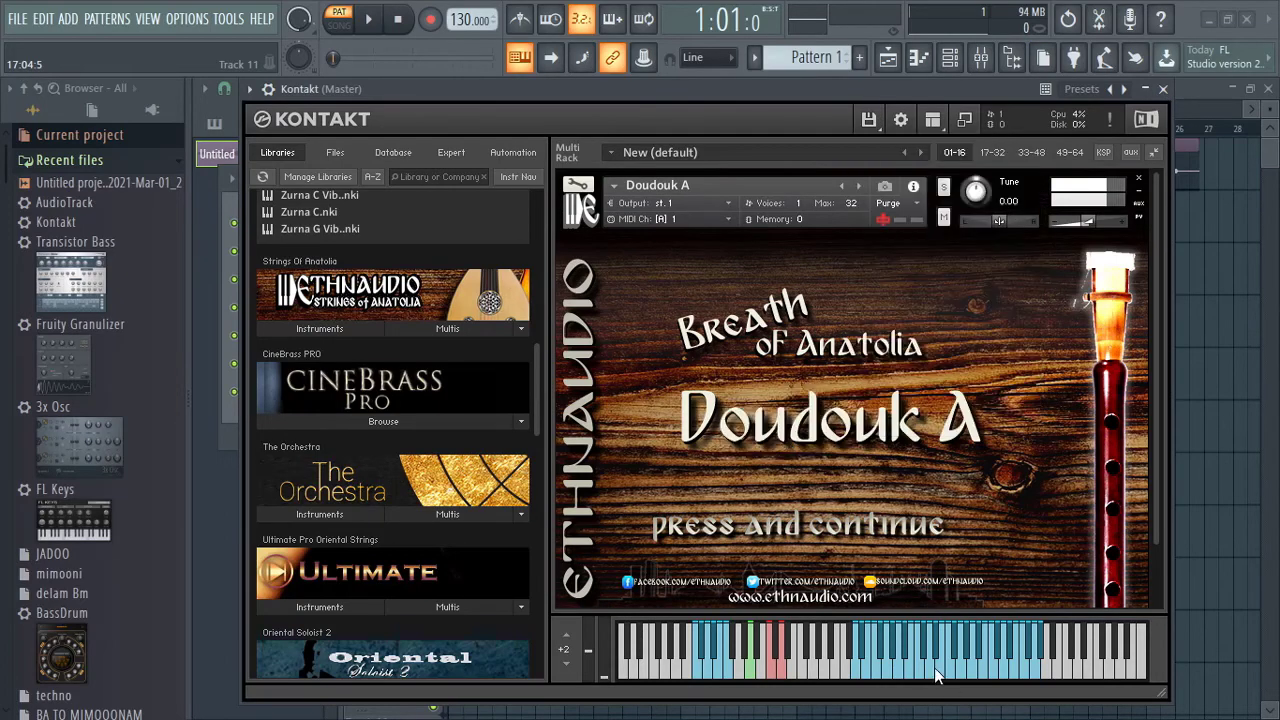